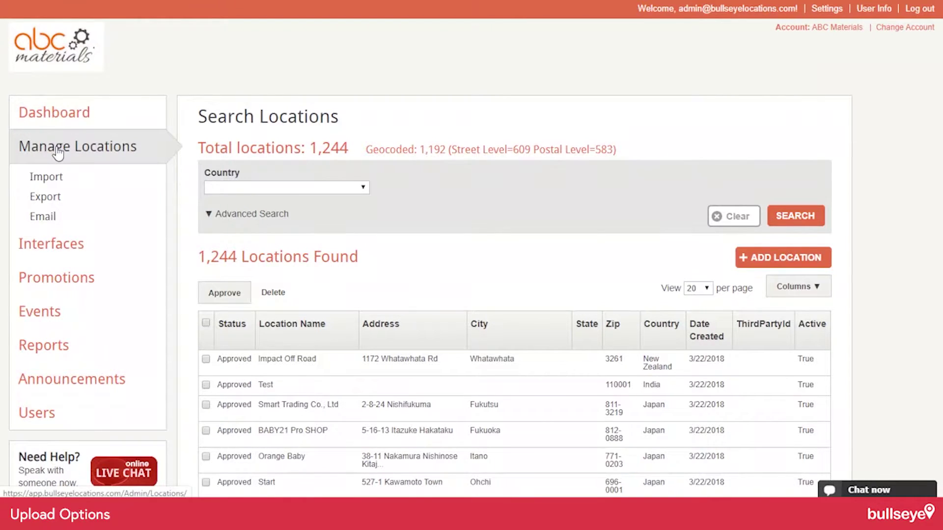
Go to Manage Locations > Import and start an upload-file import of store locations.
{"action": "left_click", "coordinate": [46, 179]}
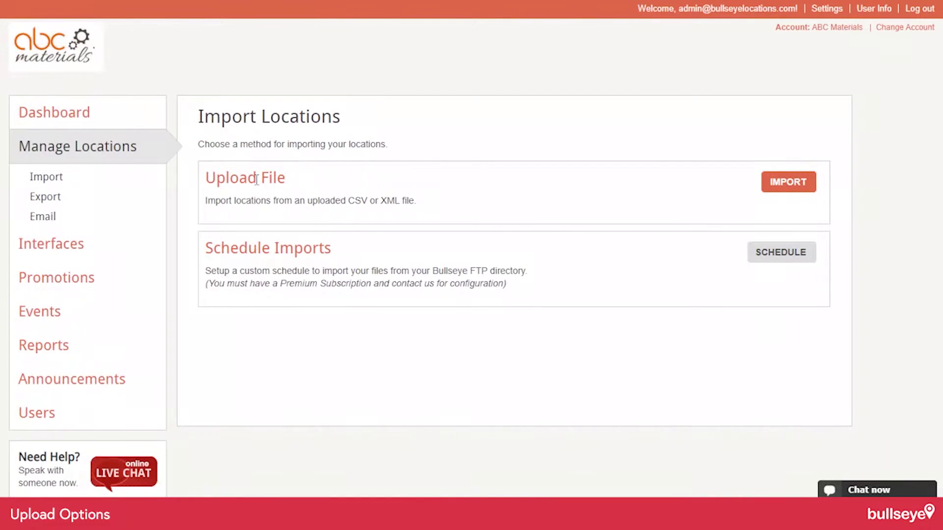
{"action": "left_click", "coordinate": [786, 183]}
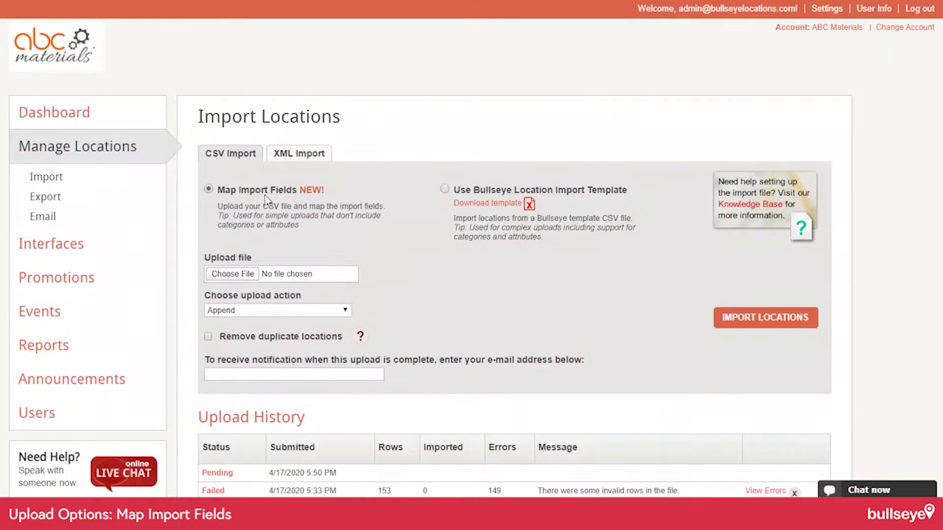
Attach videoupload.csv from the computer as the upload file.
{"action": "left_click", "coordinate": [234, 276]}
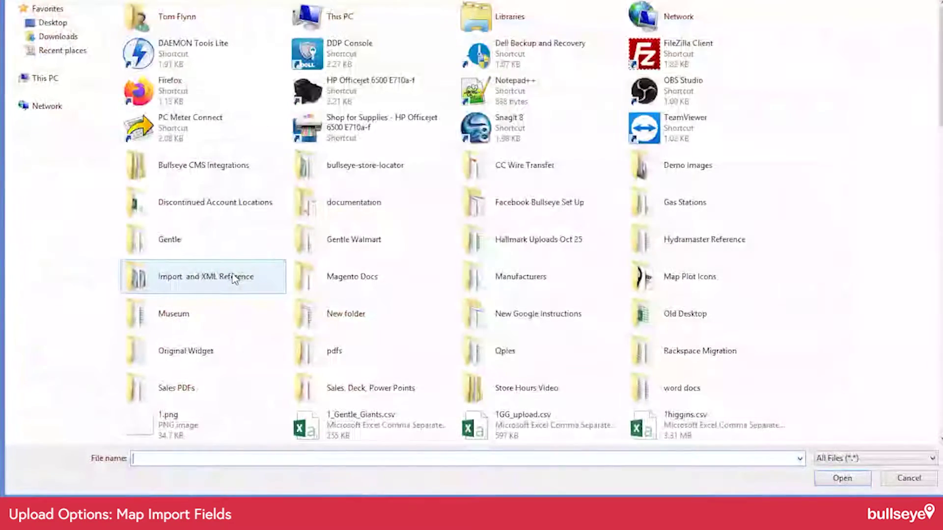
{"action": "left_click", "coordinate": [354, 206]}
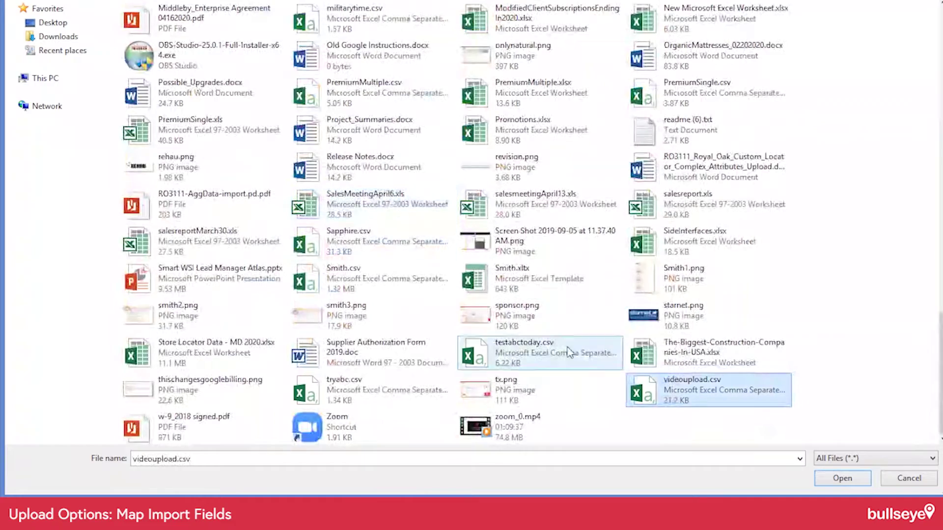
{"action": "double_click", "coordinate": [674, 405]}
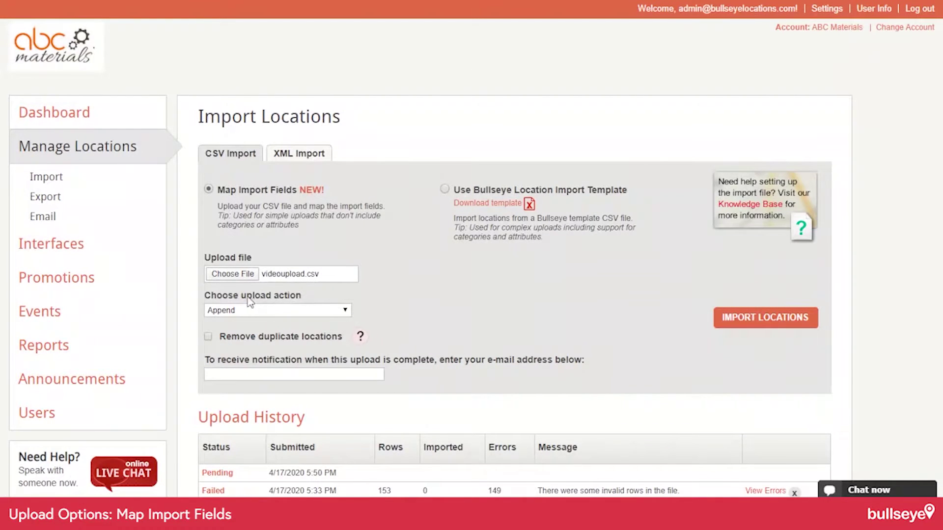
Keep Append as the upload action and submit videoupload.csv with IMPORT LOCATIONS.
{"action": "left_click", "coordinate": [346, 311]}
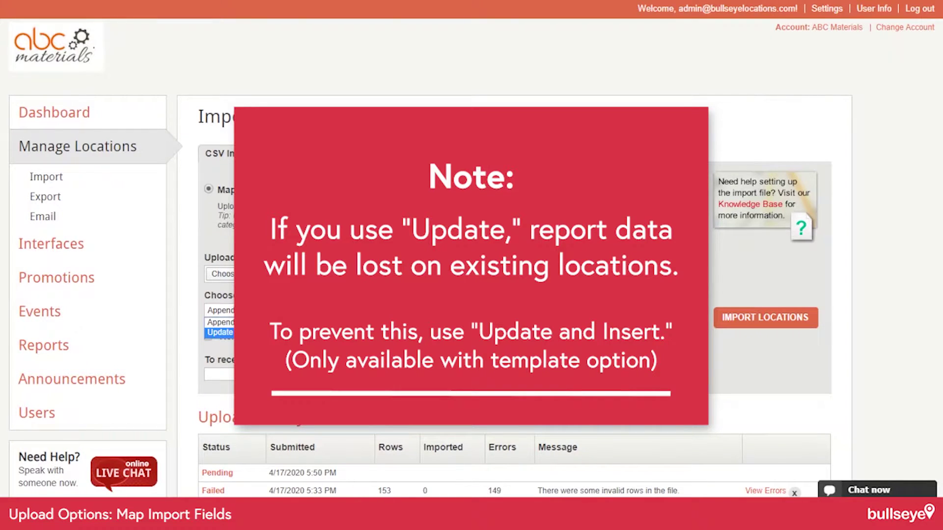
{"action": "key", "text": "Up"}
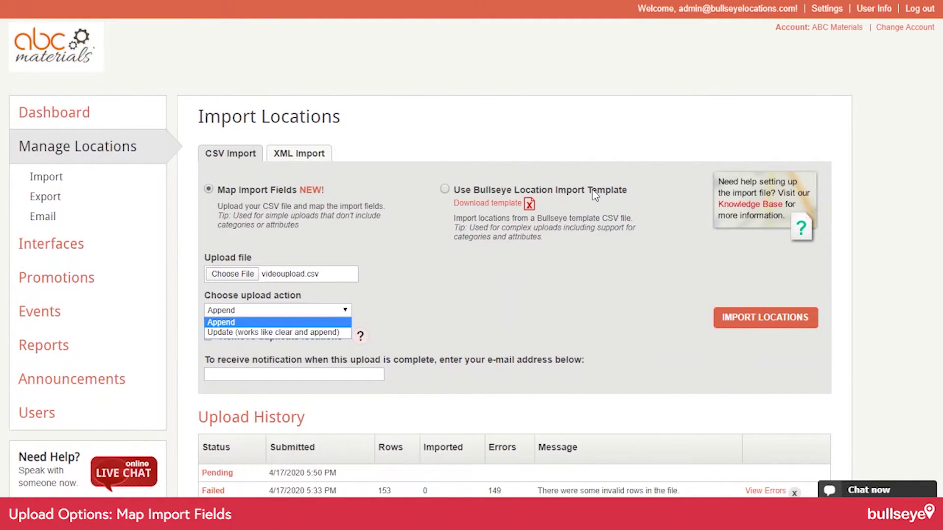
{"action": "left_click", "coordinate": [262, 324]}
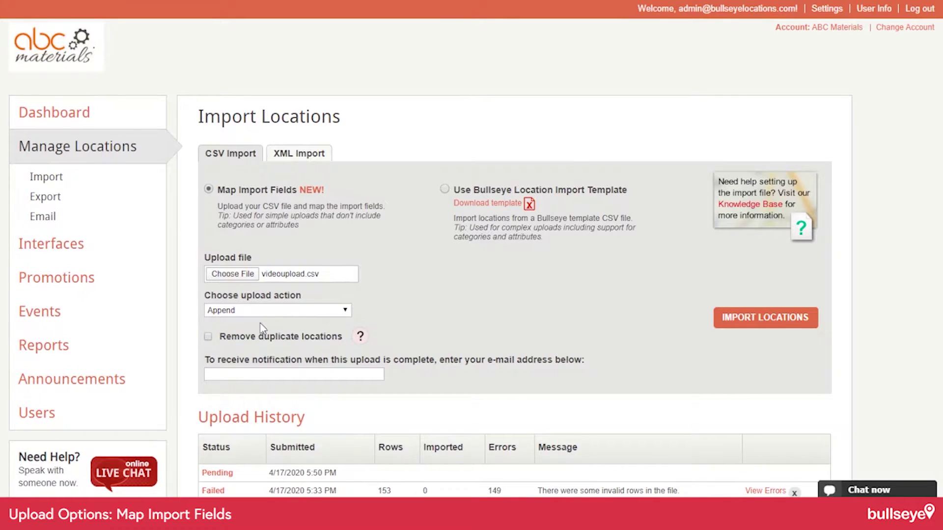
{"action": "left_click", "coordinate": [753, 328]}
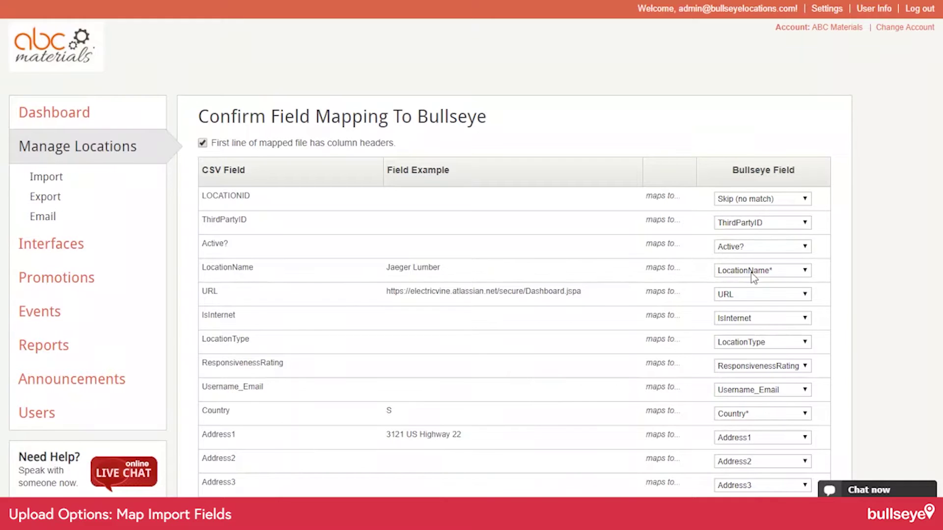
Review the auto-suggested field mappings, leaving LocationName mapped as proposed.
{"action": "left_click", "coordinate": [806, 271]}
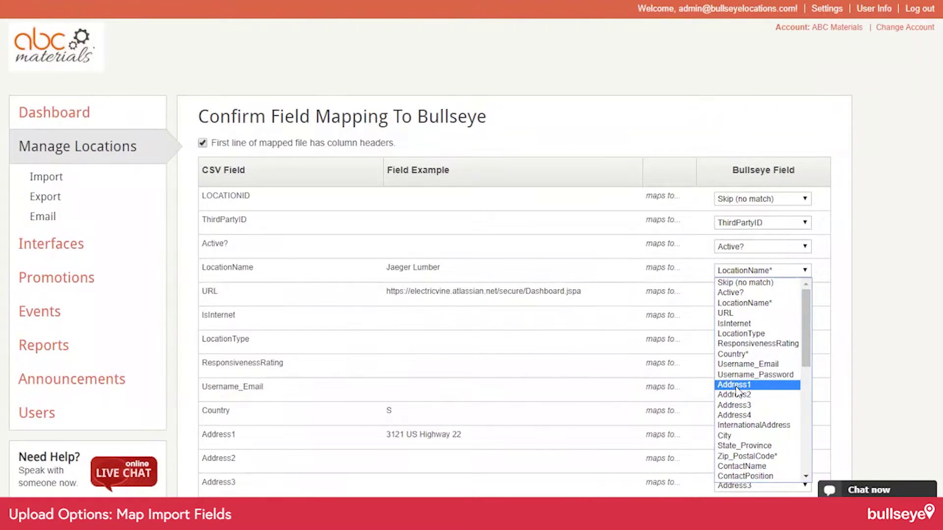
{"action": "scroll", "coordinate": [737, 391], "scroll_direction": "down", "scroll_amount": 3}
{"action": "scroll", "coordinate": [747, 307], "scroll_direction": "up", "scroll_amount": 3}
{"action": "left_click", "coordinate": [834, 282]}
{"action": "scroll", "coordinate": [839, 275], "scroll_direction": "down", "scroll_amount": 8}
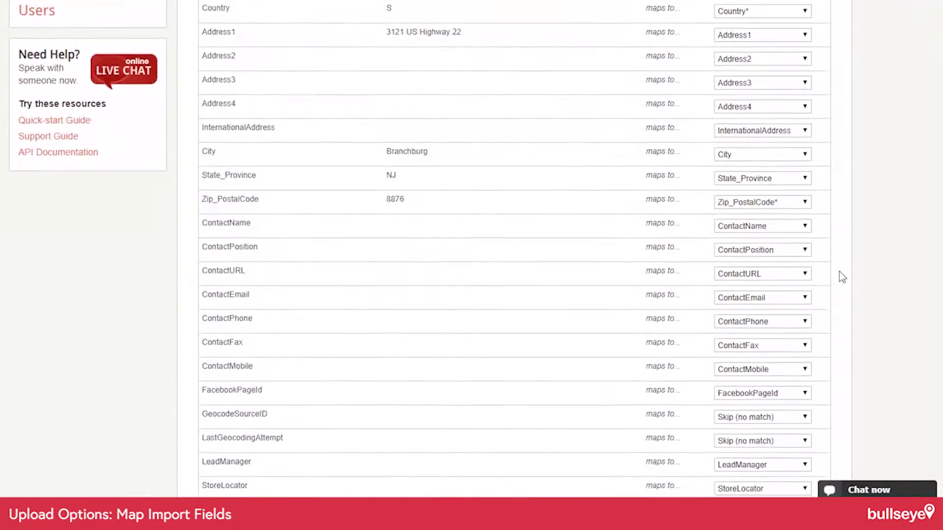
{"action": "scroll", "coordinate": [839, 272], "scroll_direction": "down", "scroll_amount": 20}
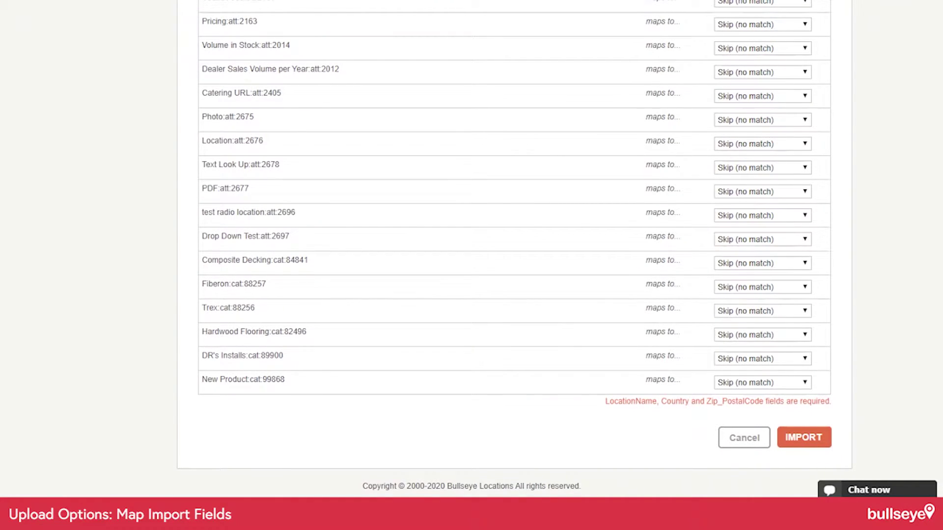
{"action": "scroll", "coordinate": [471, 245], "scroll_direction": "up", "scroll_amount": 15}
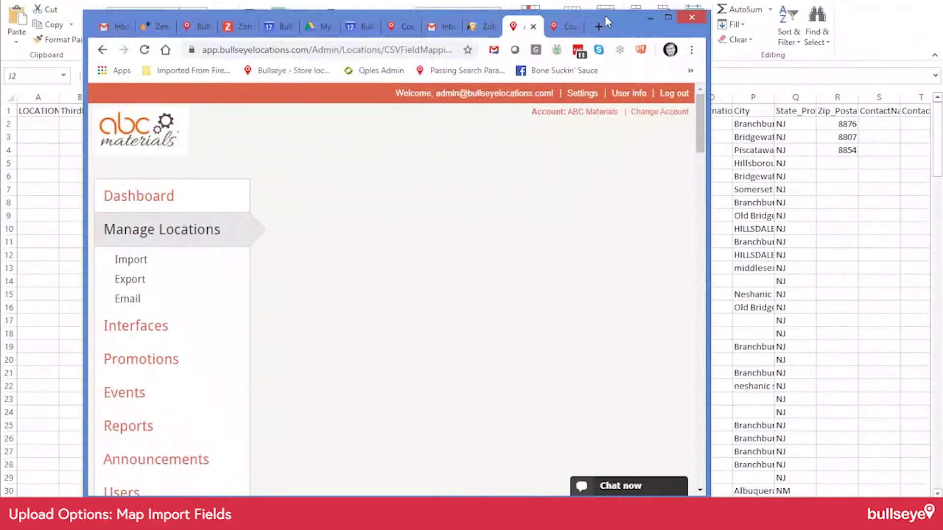
{"action": "left_click", "coordinate": [605, 15]}
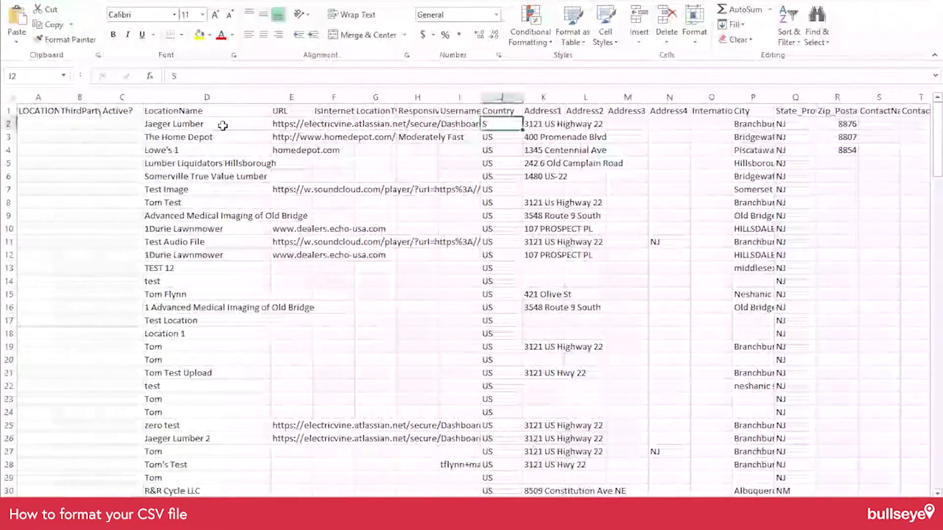
{"action": "left_click", "coordinate": [190, 123]}
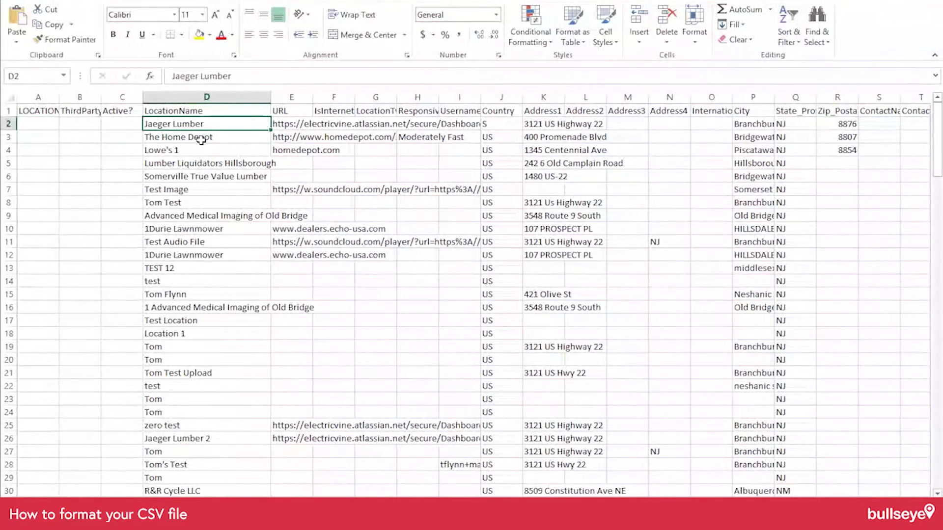
{"action": "left_click", "coordinate": [192, 110]}
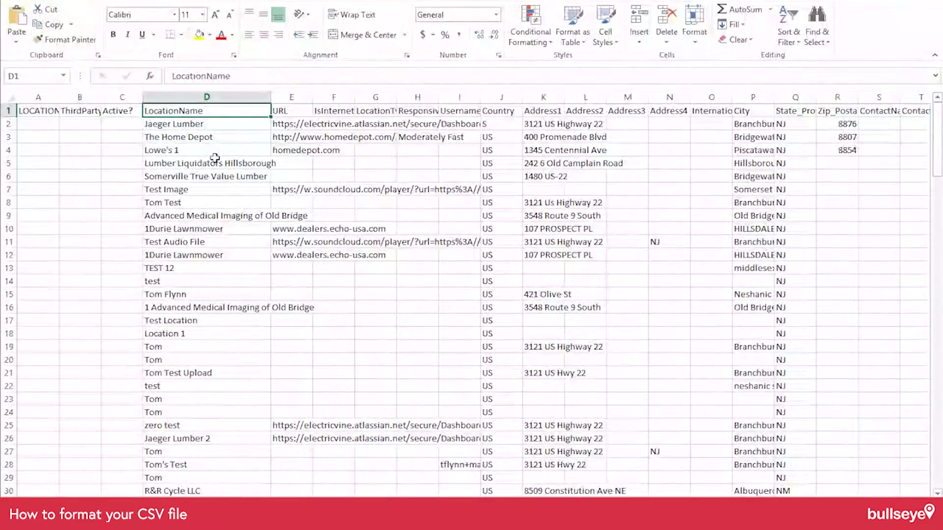
{"action": "left_click", "coordinate": [181, 125]}
{"action": "left_click", "coordinate": [183, 110]}
{"action": "left_click", "coordinate": [180, 125]}
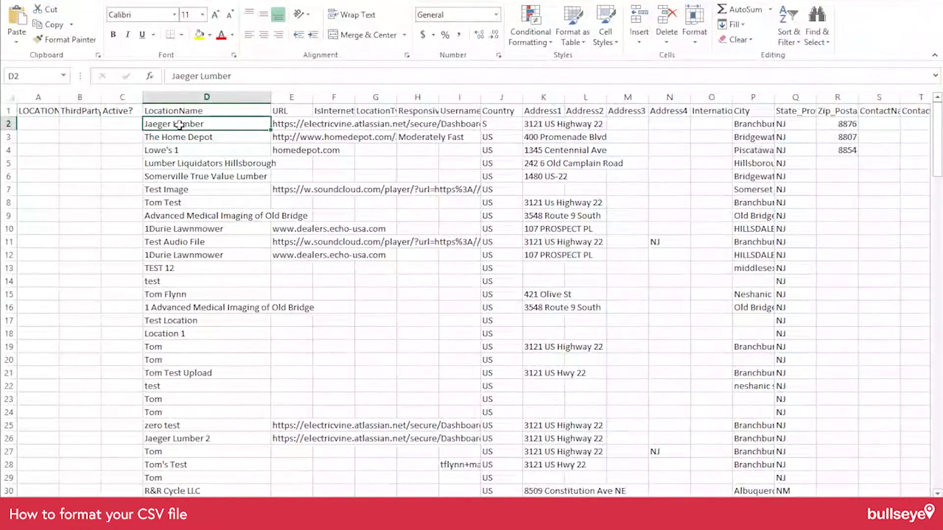
{"action": "left_click", "coordinate": [500, 109]}
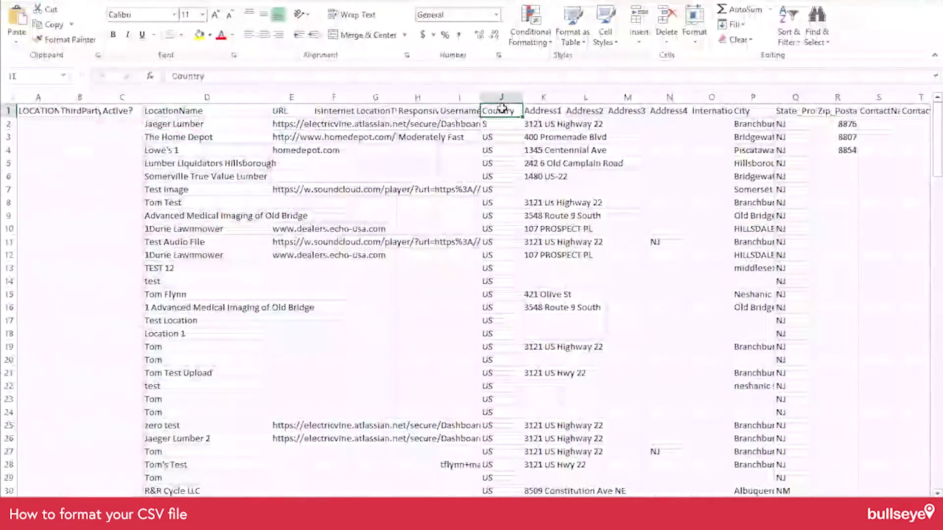
{"action": "left_click", "coordinate": [496, 125]}
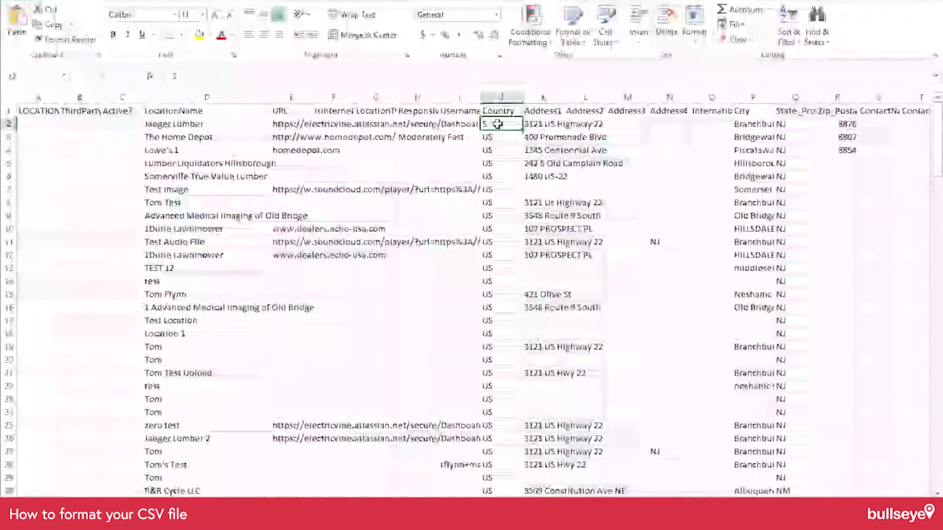
{"action": "left_click", "coordinate": [543, 110]}
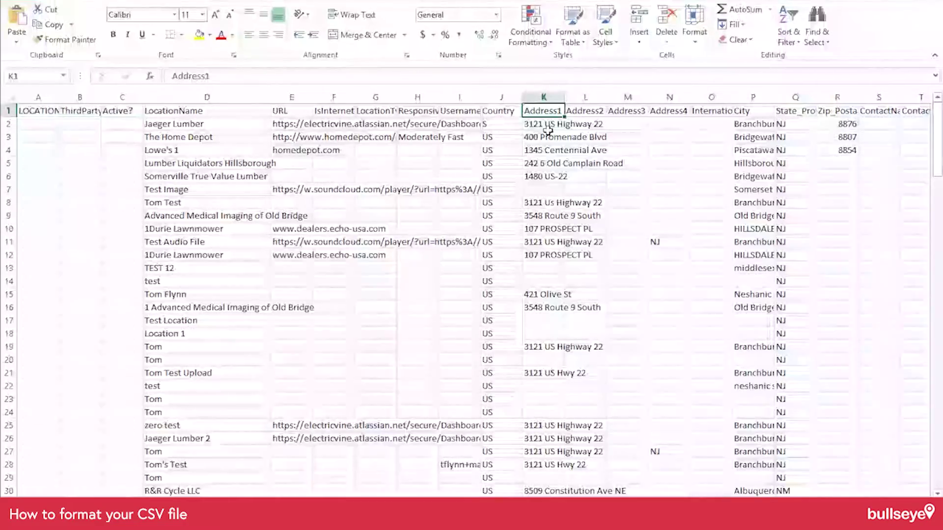
{"action": "key", "text": "Down"}
{"action": "left_click", "coordinate": [542, 111]}
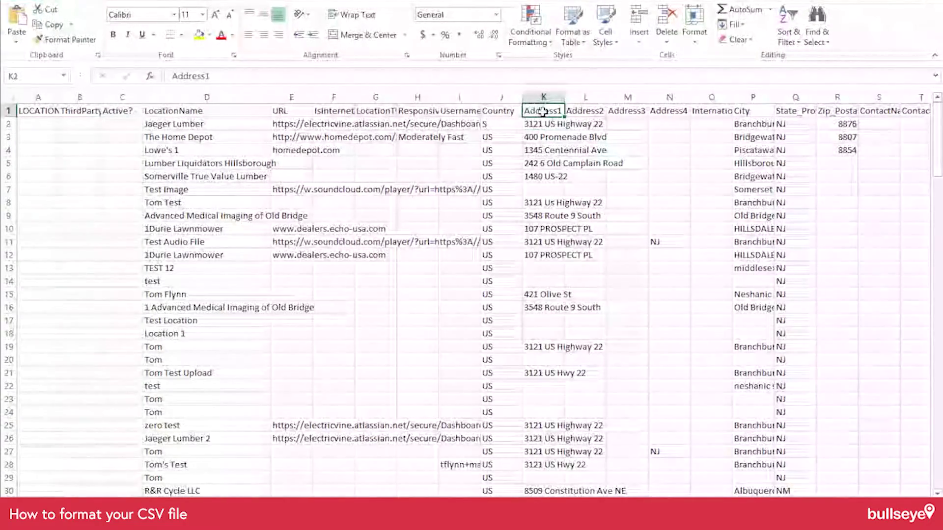
{"action": "left_click", "coordinate": [841, 97]}
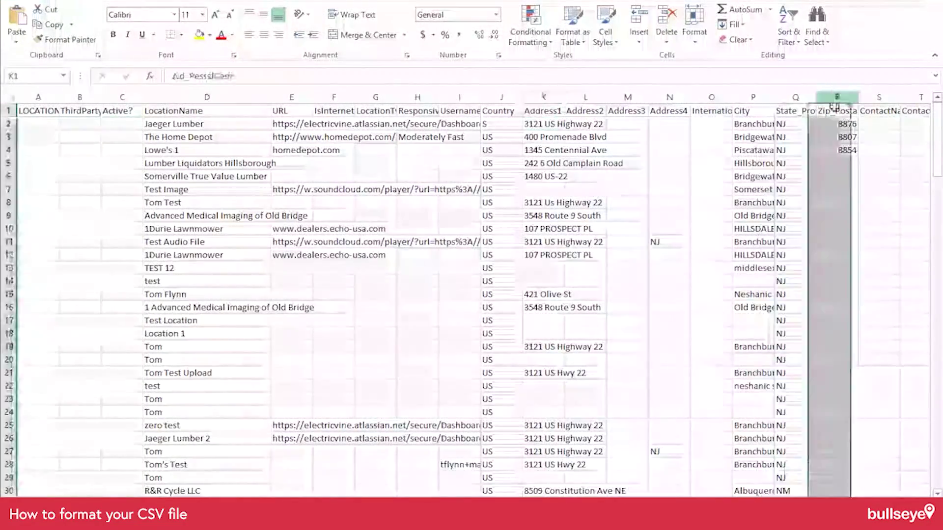
{"action": "left_click_drag", "start_coordinate": [858, 97], "coordinate": [921, 97]}
{"action": "left_click", "coordinate": [848, 124]}
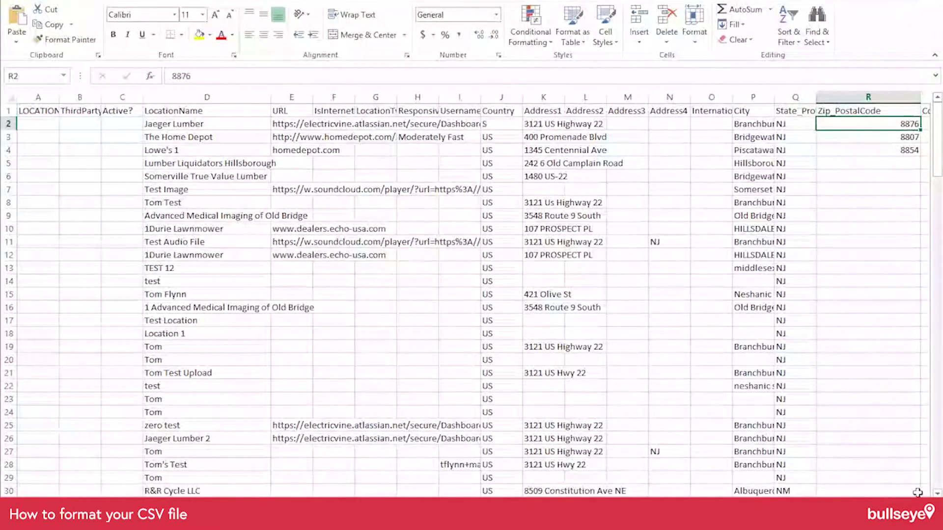
{"action": "scroll", "coordinate": [849, 124], "scroll_direction": "right", "scroll_amount": 3}
{"action": "scroll", "coordinate": [680, 187], "scroll_direction": "right", "scroll_amount": 1}
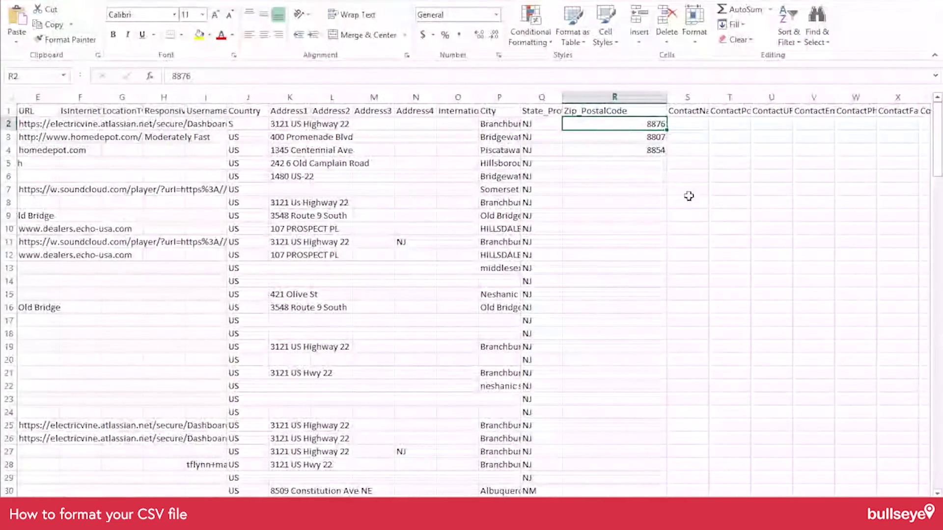
{"action": "left_click", "coordinate": [647, 140]}
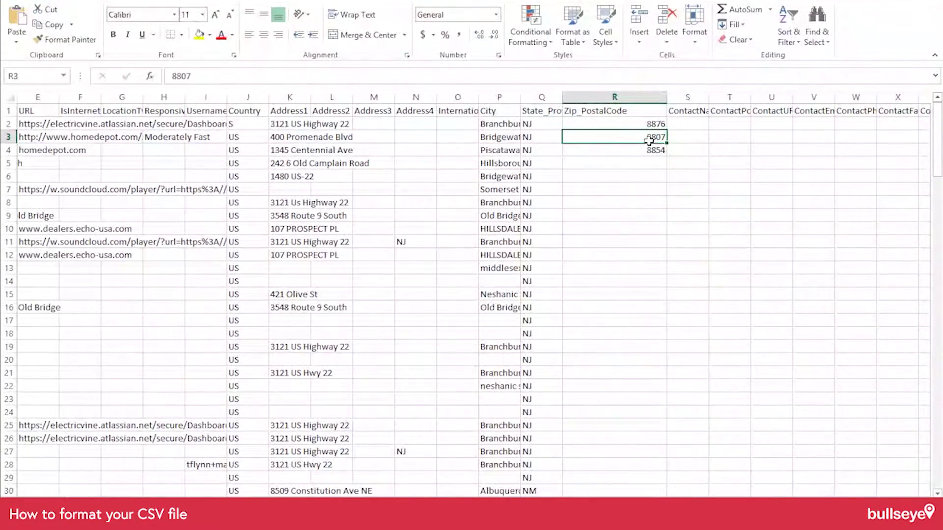
{"action": "left_click", "coordinate": [506, 126]}
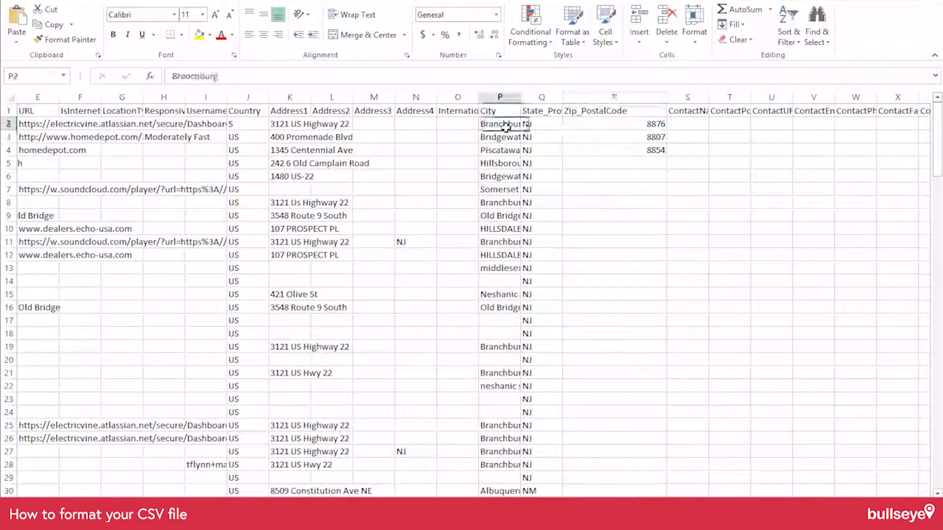
{"action": "left_click", "coordinate": [545, 129]}
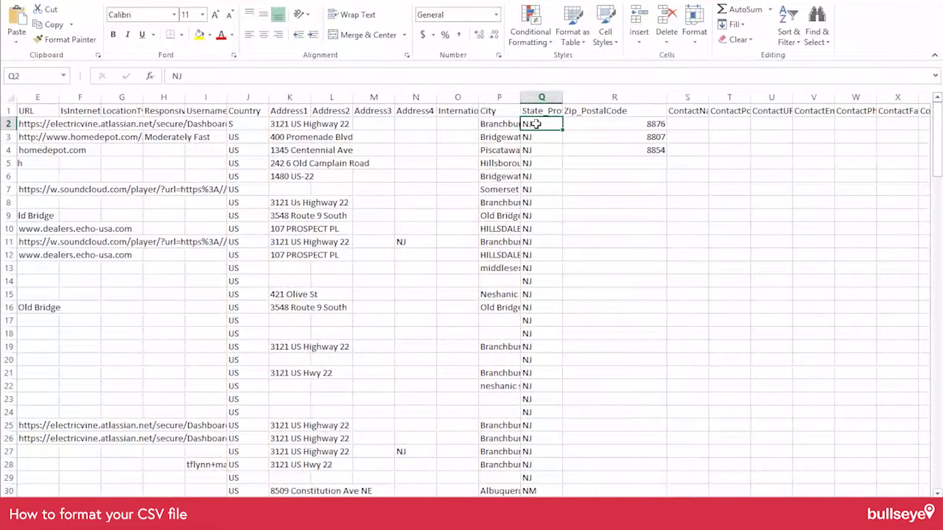
{"action": "left_click", "coordinate": [645, 124]}
{"action": "left_click", "coordinate": [624, 111]}
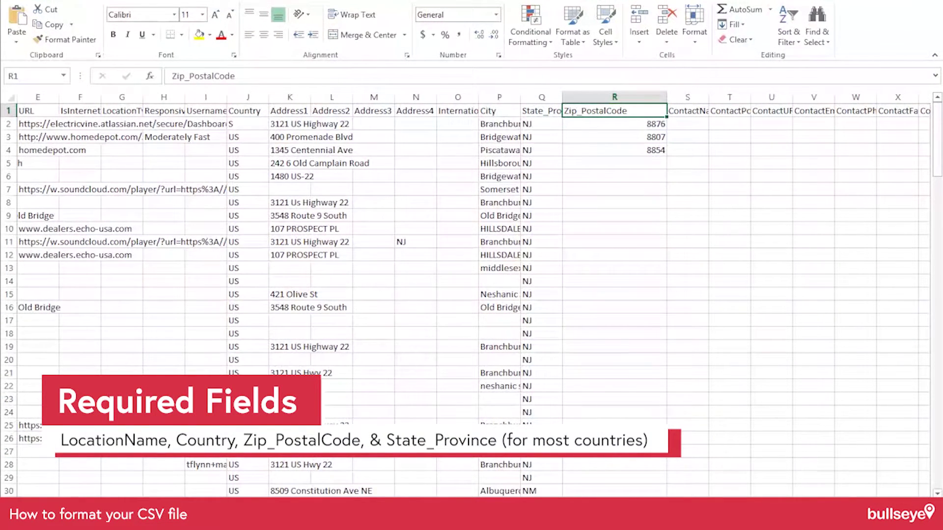
Inspect the X markers under the Composite Decking:cat:84841 category column in Excel.
{"action": "scroll", "coordinate": [472, 295], "scroll_direction": "right", "scroll_amount": 6}
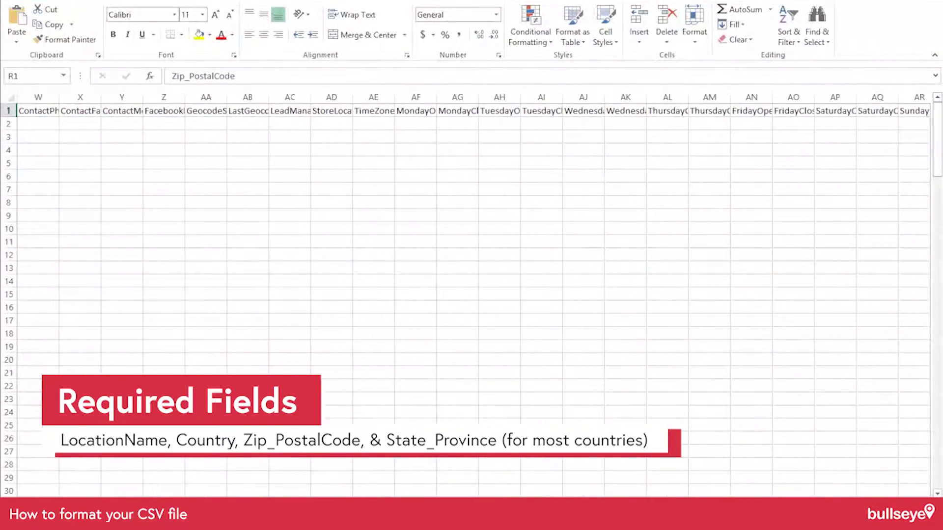
{"action": "scroll", "coordinate": [472, 295], "scroll_direction": "right", "scroll_amount": 10}
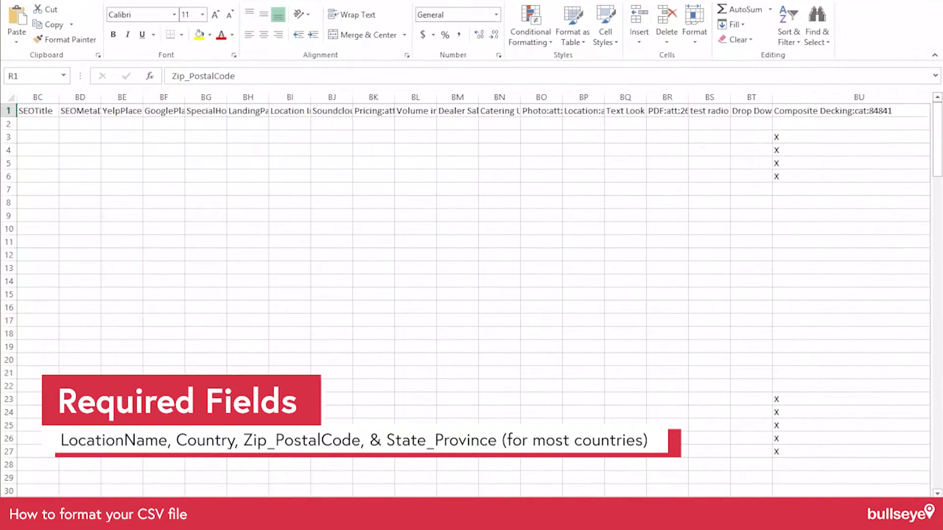
{"action": "scroll", "coordinate": [472, 294], "scroll_direction": "right", "scroll_amount": 5}
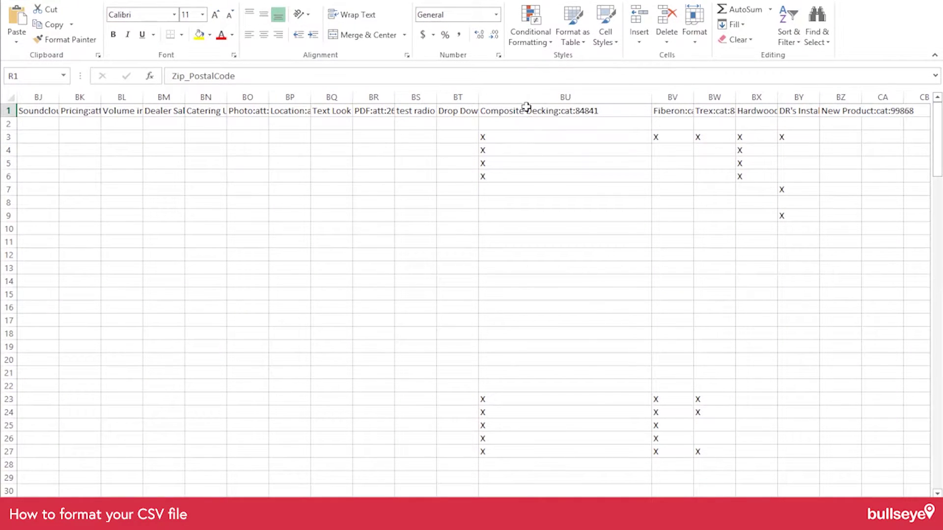
{"action": "left_click", "coordinate": [512, 138]}
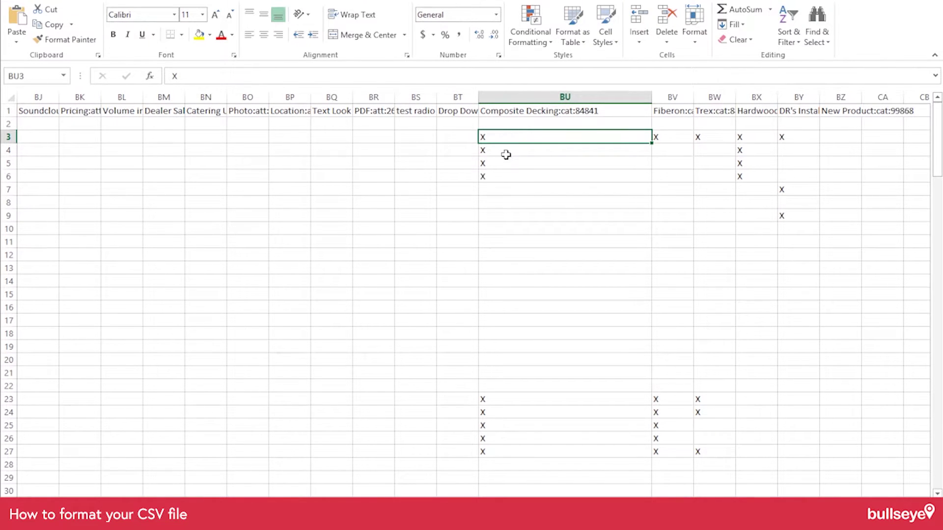
{"action": "left_click", "coordinate": [505, 152]}
{"action": "left_click", "coordinate": [501, 137]}
{"action": "left_click", "coordinate": [524, 113]}
{"action": "left_click", "coordinate": [509, 138]}
Return to the Bullseye browser window and maximize it.
{"action": "scroll", "coordinate": [471, 294], "scroll_direction": "left", "scroll_amount": 20}
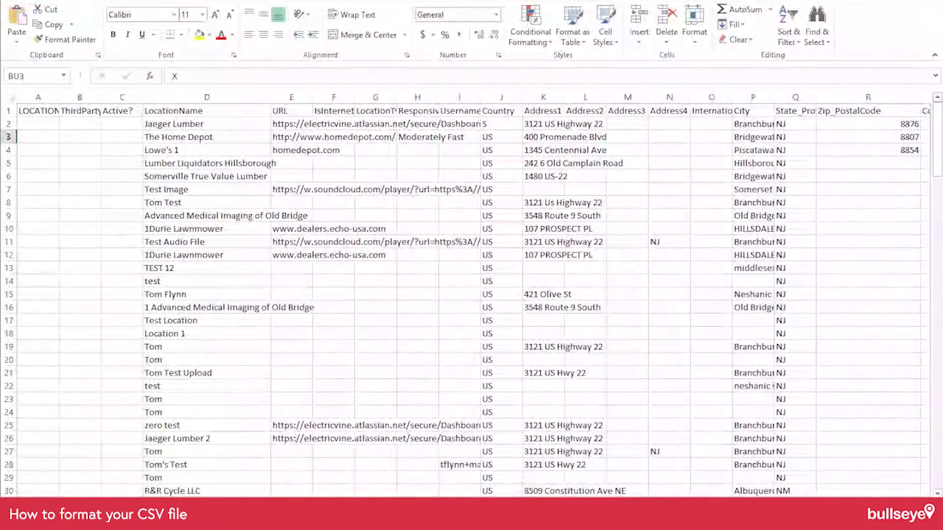
{"action": "key", "text": "alt+Tab"}
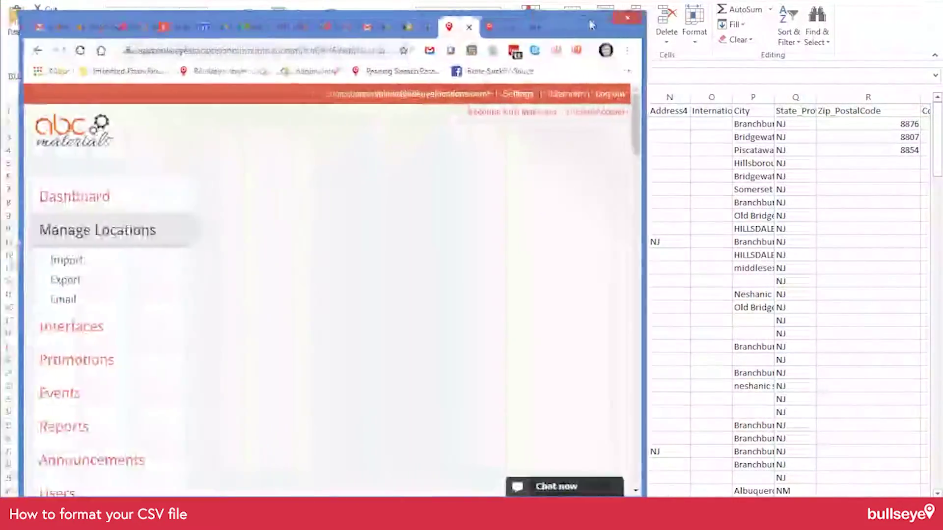
{"action": "left_click", "coordinate": [688, 22]}
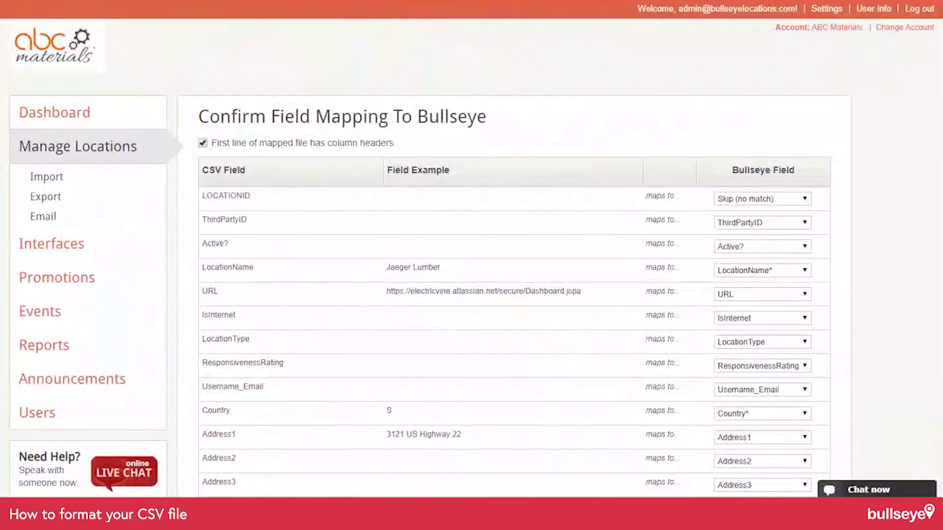
Import and confirm the mapped CSV; Upload History shows 153 rows failed with 2 errors.
{"action": "scroll", "coordinate": [514, 294], "scroll_direction": "down", "scroll_amount": 20}
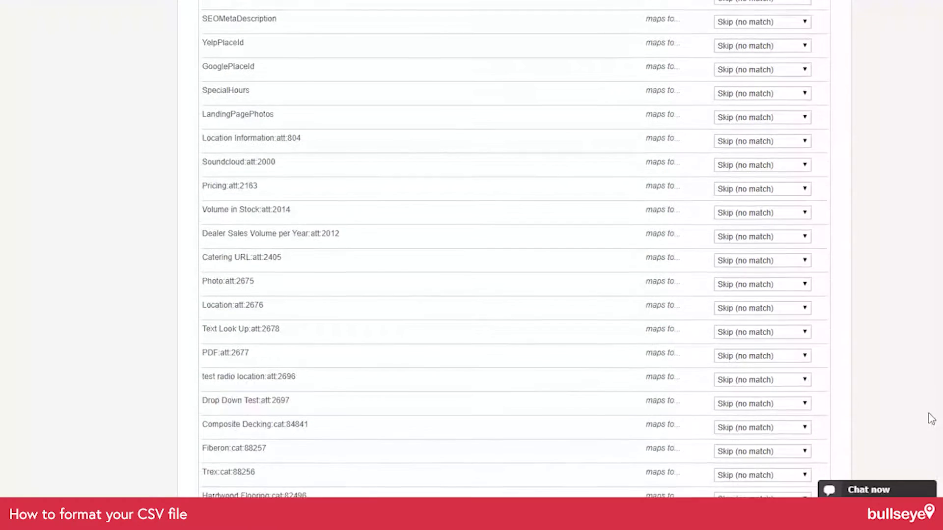
{"action": "scroll", "coordinate": [929, 419], "scroll_direction": "down", "scroll_amount": 5}
{"action": "left_click", "coordinate": [808, 439]}
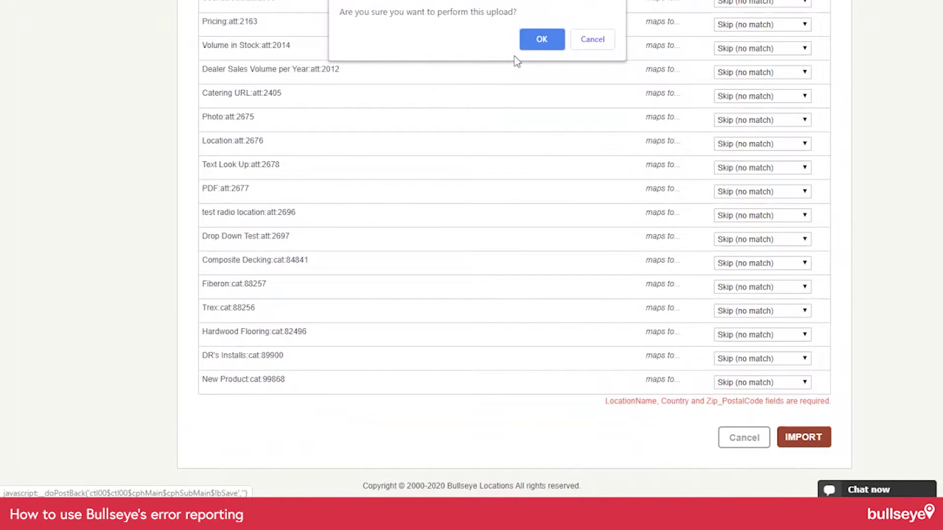
{"action": "left_click", "coordinate": [537, 39]}
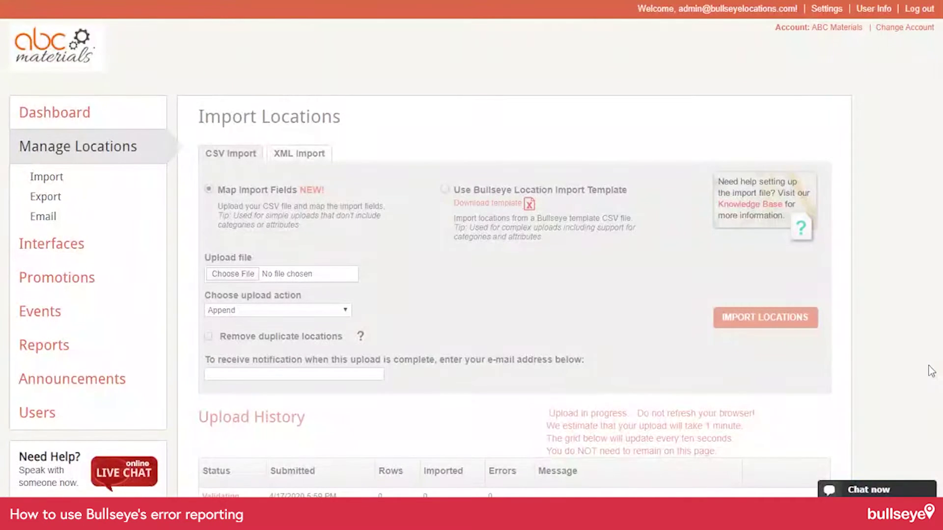
{"action": "scroll", "coordinate": [932, 372], "scroll_direction": "down", "scroll_amount": 4}
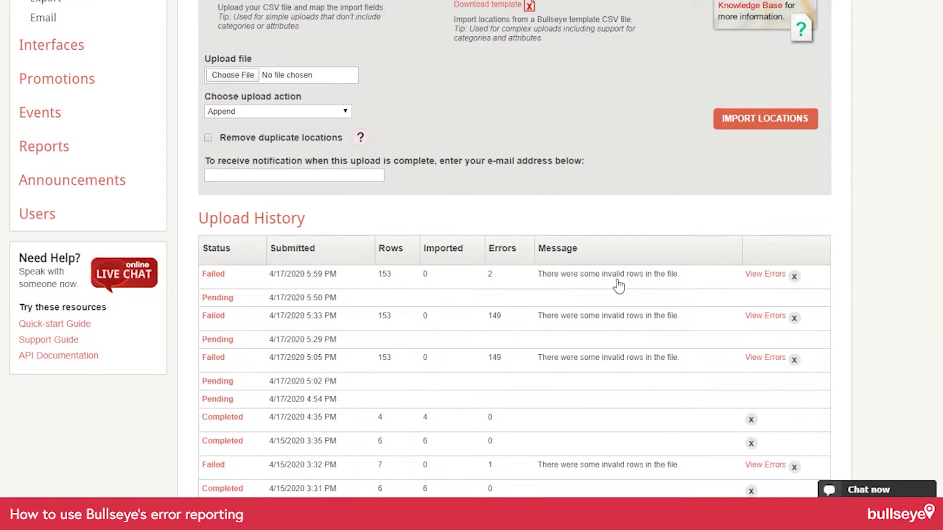
View the failed upload's errors: invalid country code S in row 2, duplicate email in row 28.
{"action": "left_click", "coordinate": [770, 276]}
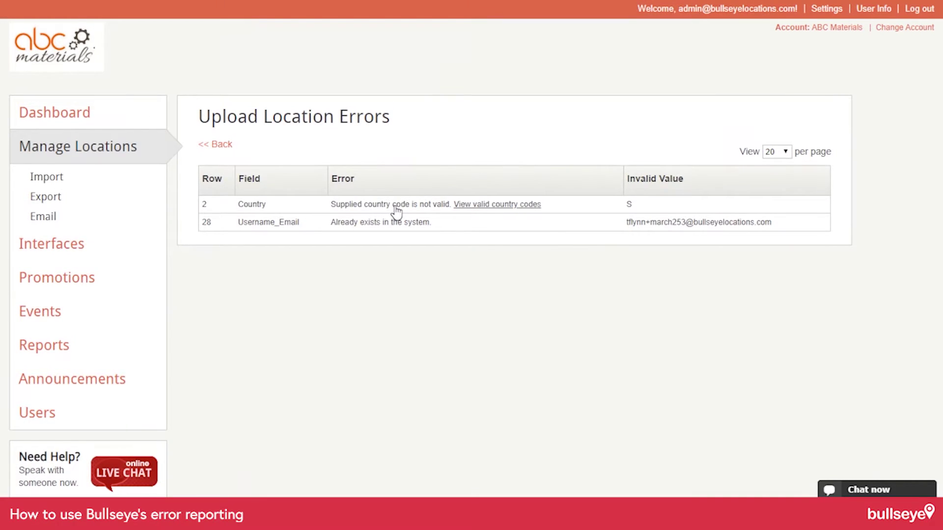
Open the valid country codes list and highlight US, USA and United States.
{"action": "left_click", "coordinate": [483, 211]}
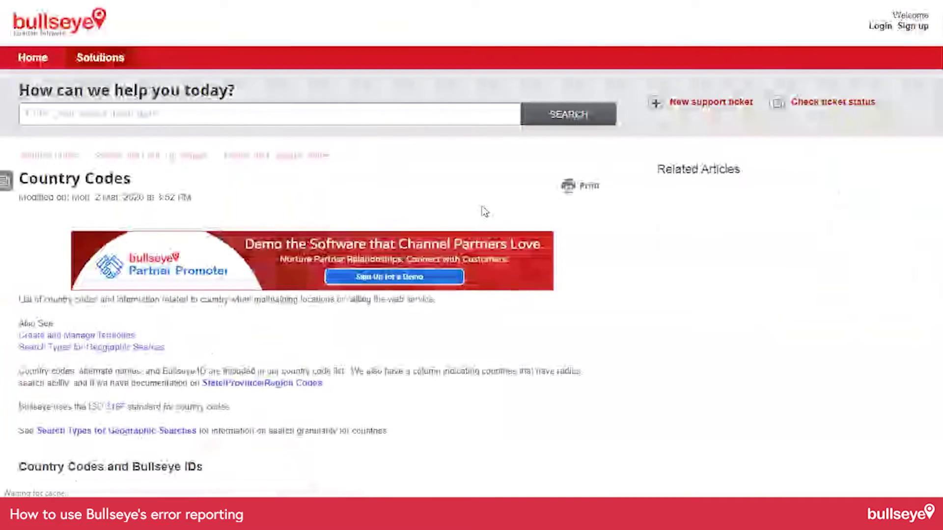
{"action": "scroll", "coordinate": [502, 337], "scroll_direction": "down", "scroll_amount": 7}
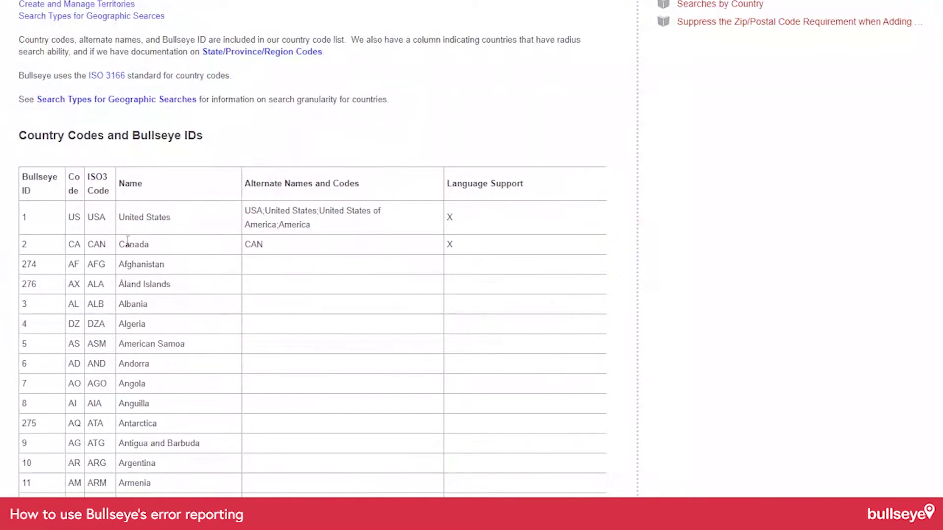
{"action": "left_click_drag", "start_coordinate": [82, 224], "coordinate": [70, 221]}
{"action": "double_click", "coordinate": [96, 218]}
{"action": "left_click_drag", "start_coordinate": [172, 218], "coordinate": [122, 222]}
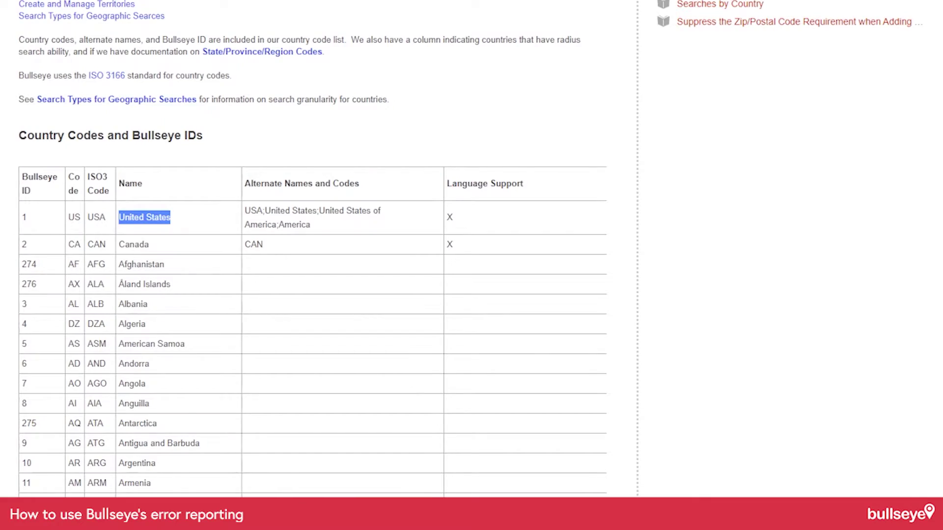
In Excel, change row 2's country in J2 from S to US.
{"action": "key", "text": "alt+Tab"}
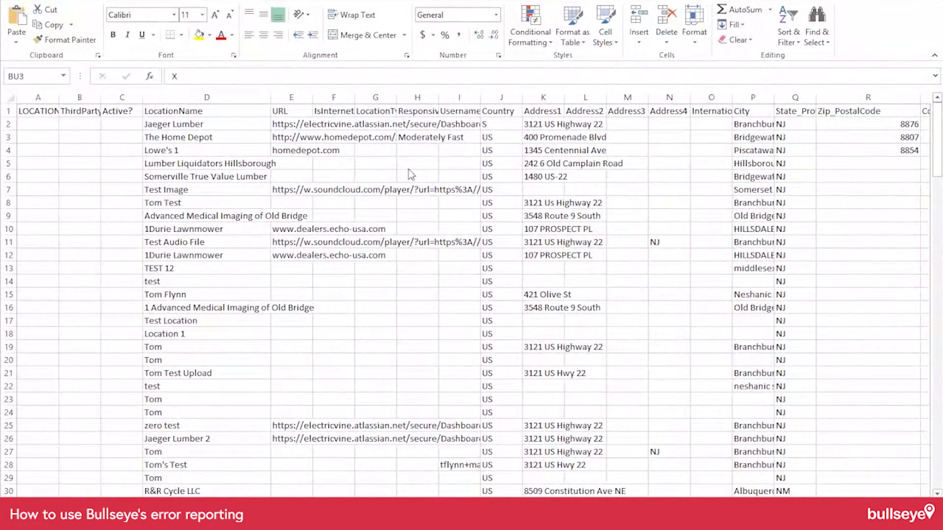
{"action": "left_click", "coordinate": [216, 125]}
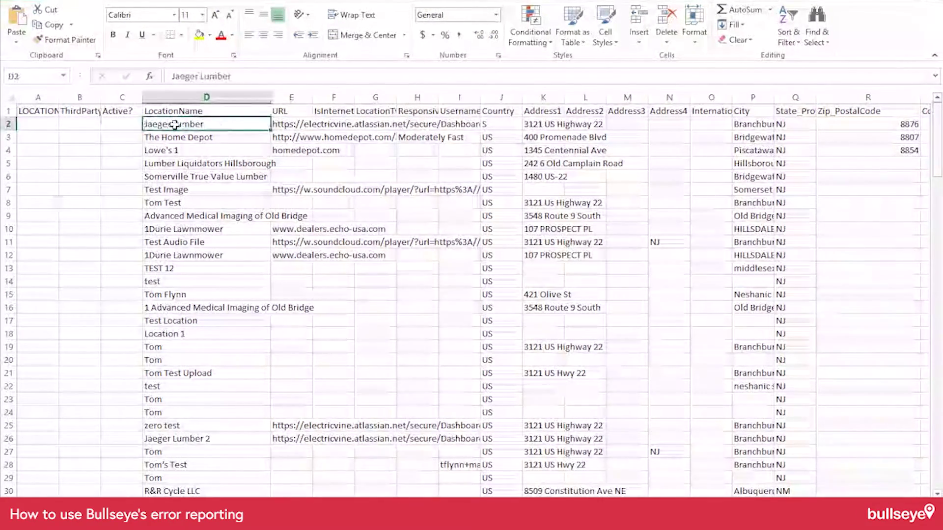
{"action": "left_click", "coordinate": [499, 125]}
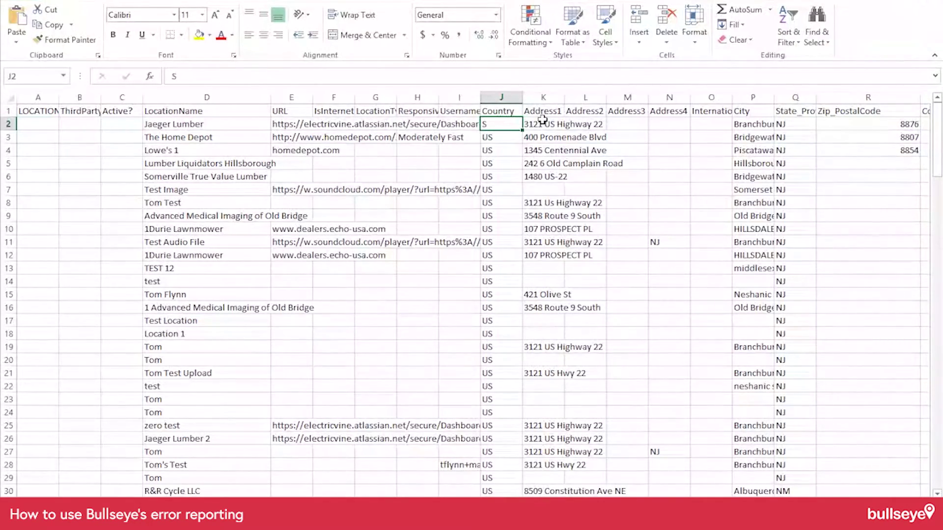
{"action": "type", "text": "US"}
{"action": "key", "text": "Up"}
{"action": "key", "text": "Down"}
{"action": "key", "text": "F2"}
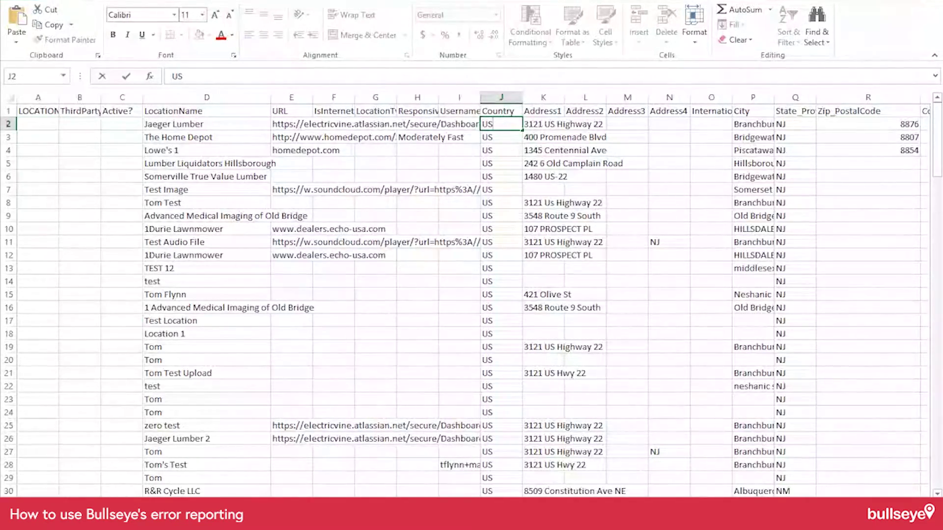
{"action": "key", "text": "Escape"}
Save the sheet over videoupload.csv on the Desktop, keeping CSV format.
{"action": "left_click", "coordinate": [23, 2]}
{"action": "left_click", "coordinate": [33, 124]}
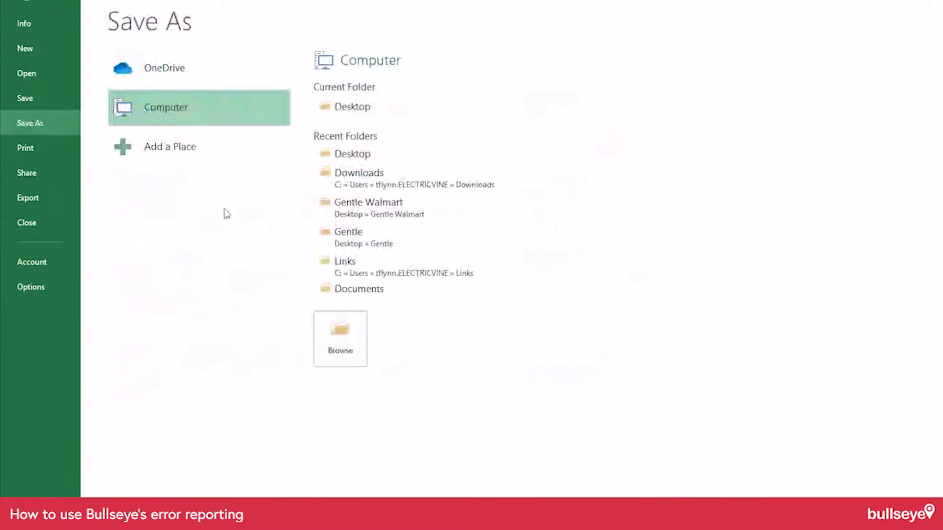
{"action": "left_click", "coordinate": [368, 107]}
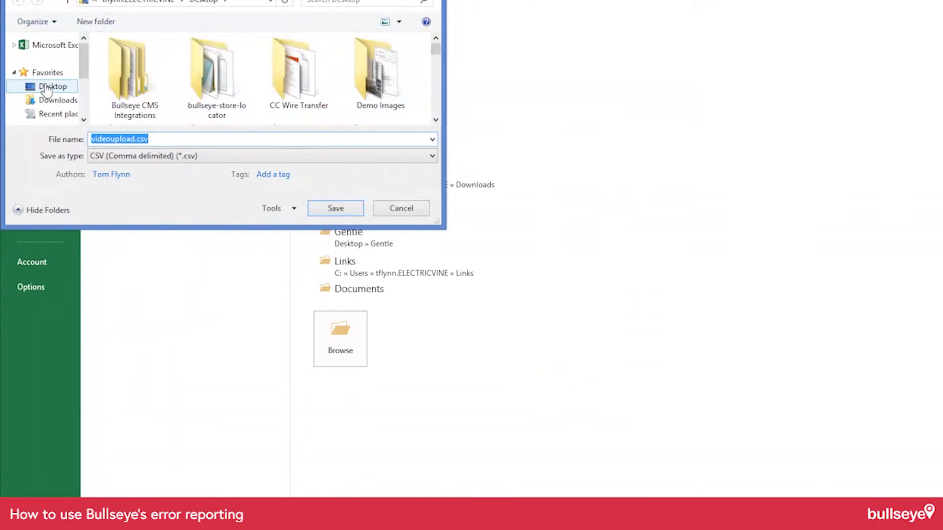
{"action": "left_click", "coordinate": [47, 88]}
{"action": "left_click", "coordinate": [315, 210]}
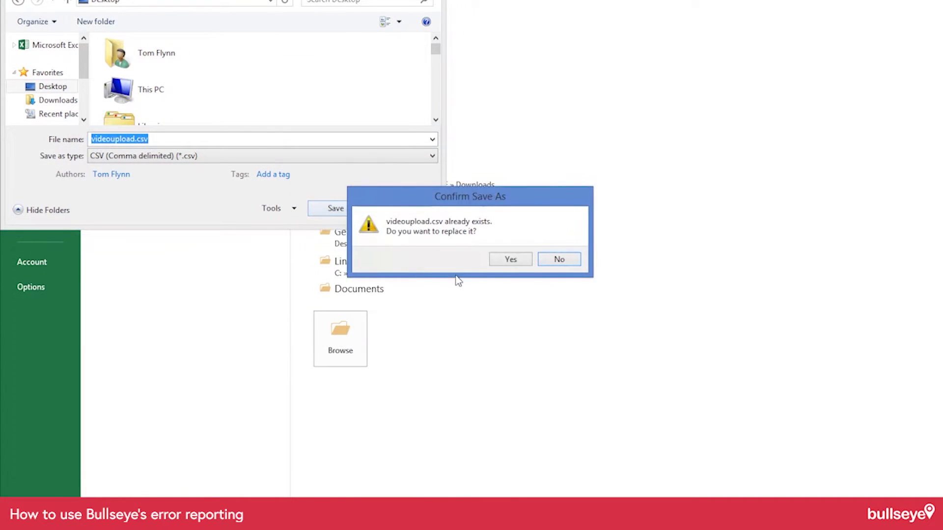
{"action": "left_click", "coordinate": [510, 259]}
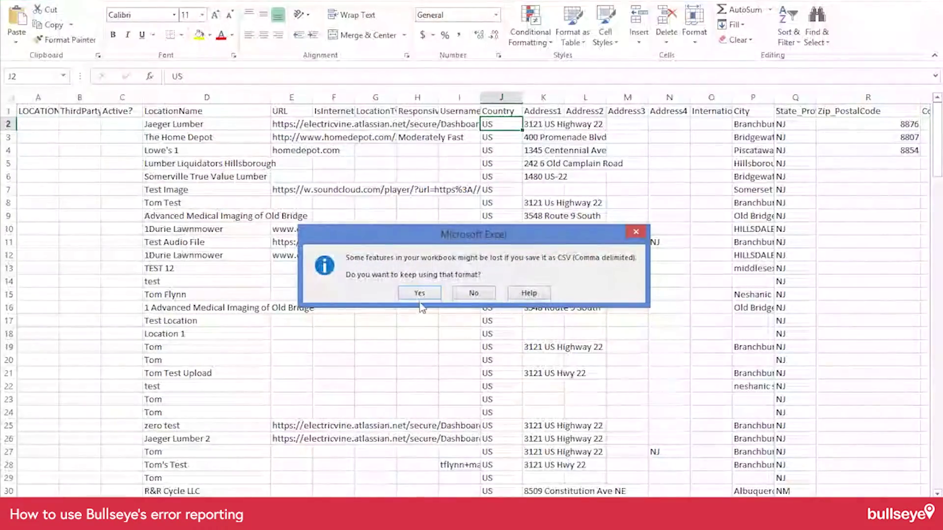
{"action": "left_click", "coordinate": [419, 294]}
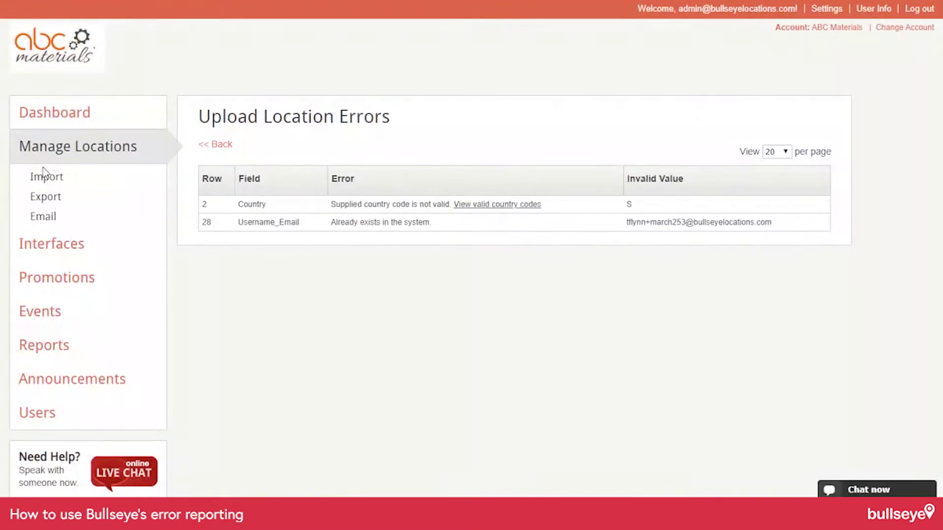
Start a new location import from file with videoupload.csv attached.
{"action": "left_click", "coordinate": [53, 183]}
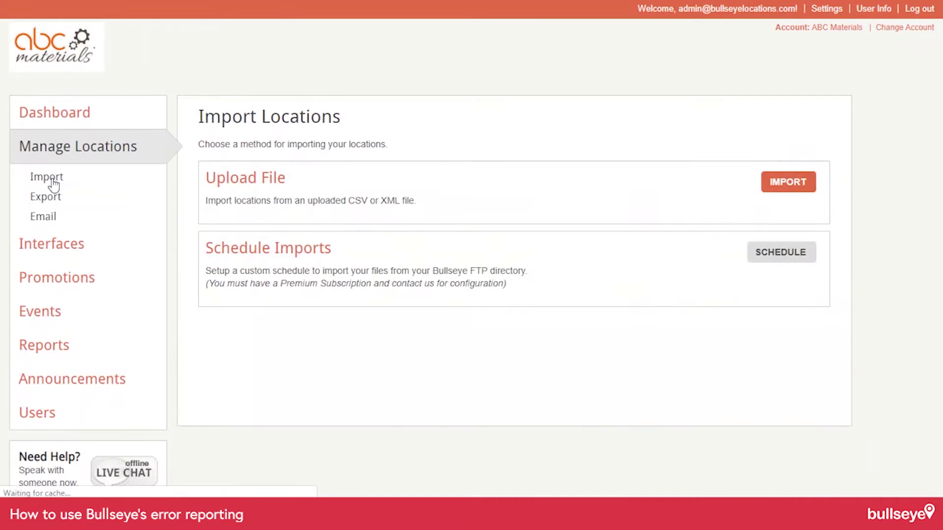
{"action": "left_click", "coordinate": [786, 188]}
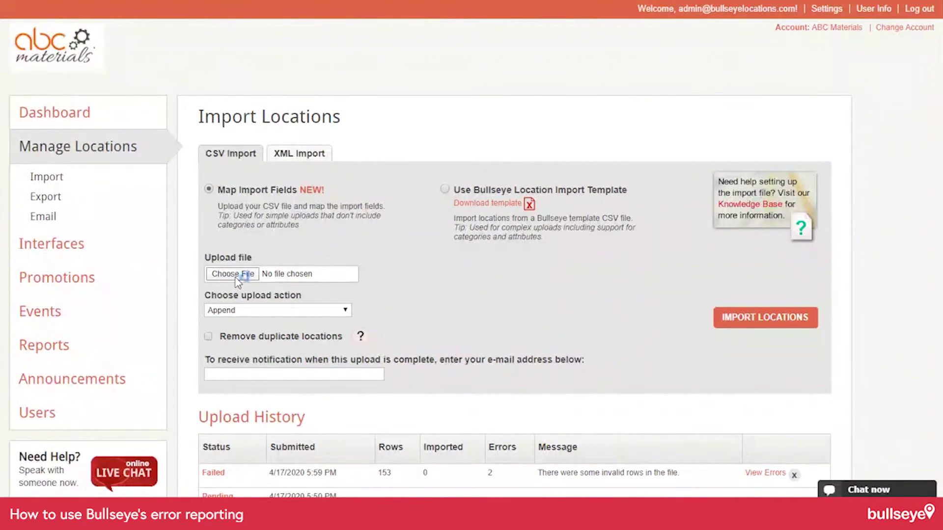
{"action": "left_click", "coordinate": [235, 278]}
{"action": "left_click", "coordinate": [208, 140]}
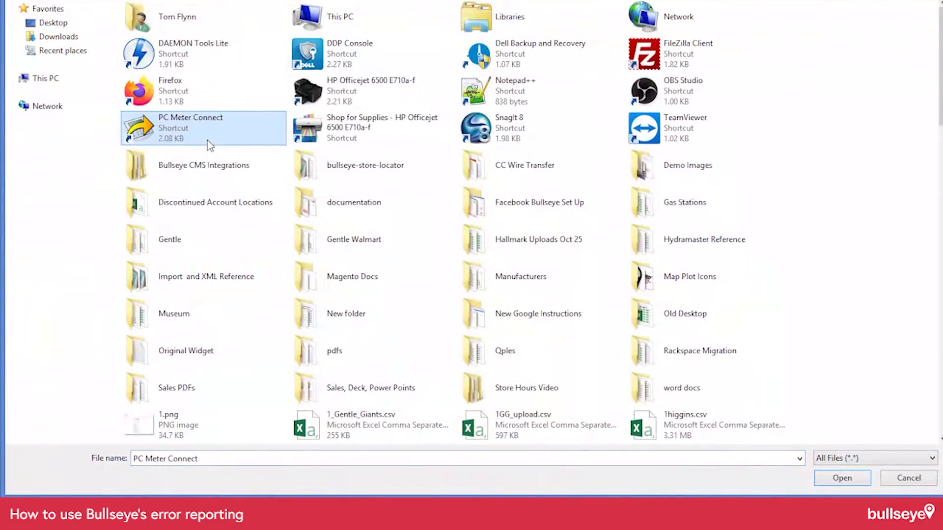
{"action": "key", "text": "v"}
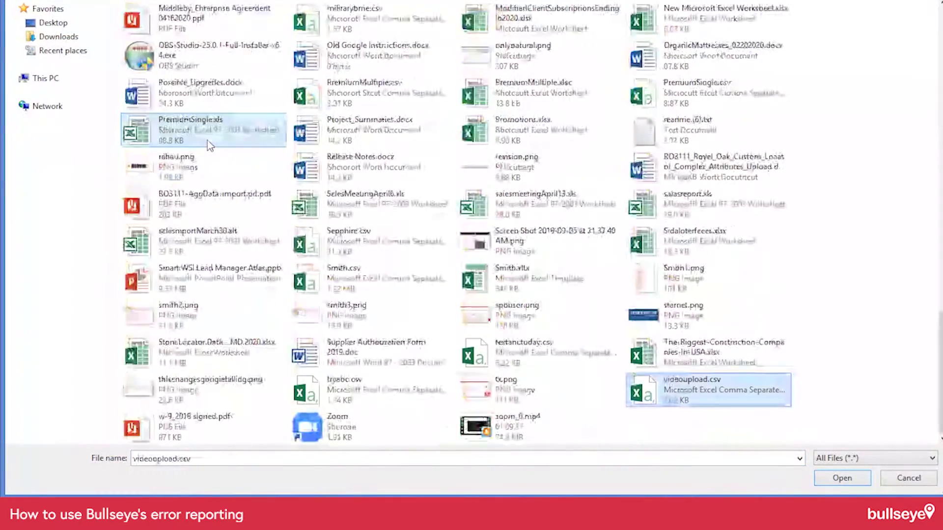
{"action": "double_click", "coordinate": [677, 402]}
Submit the file with the standard field mapping and confirm the upload.
{"action": "scroll", "coordinate": [856, 396], "scroll_direction": "down", "scroll_amount": 4}
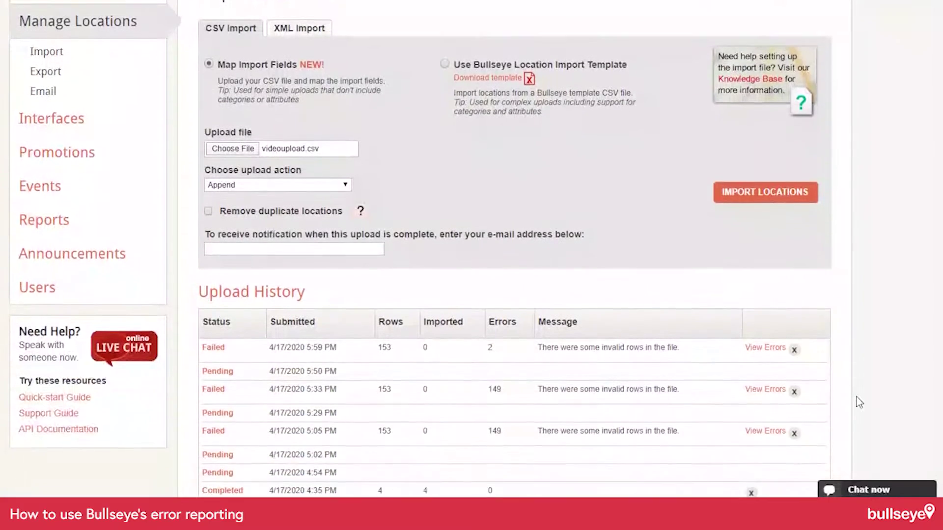
{"action": "scroll", "coordinate": [856, 397], "scroll_direction": "up", "scroll_amount": 1}
{"action": "scroll", "coordinate": [800, 381], "scroll_direction": "down", "scroll_amount": 1}
{"action": "left_click", "coordinate": [763, 125]}
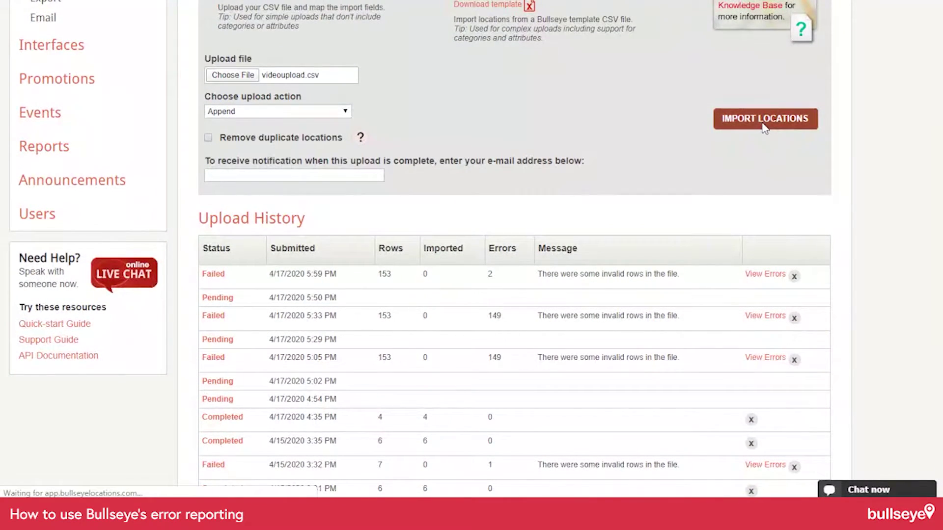
{"action": "scroll", "coordinate": [940, 256], "scroll_direction": "down", "scroll_amount": 20}
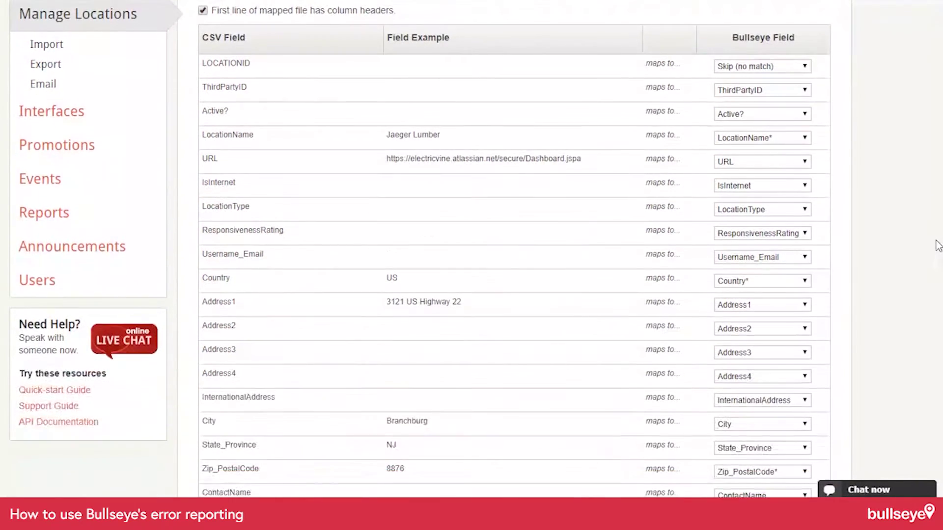
{"action": "scroll", "coordinate": [938, 242], "scroll_direction": "down", "scroll_amount": 6}
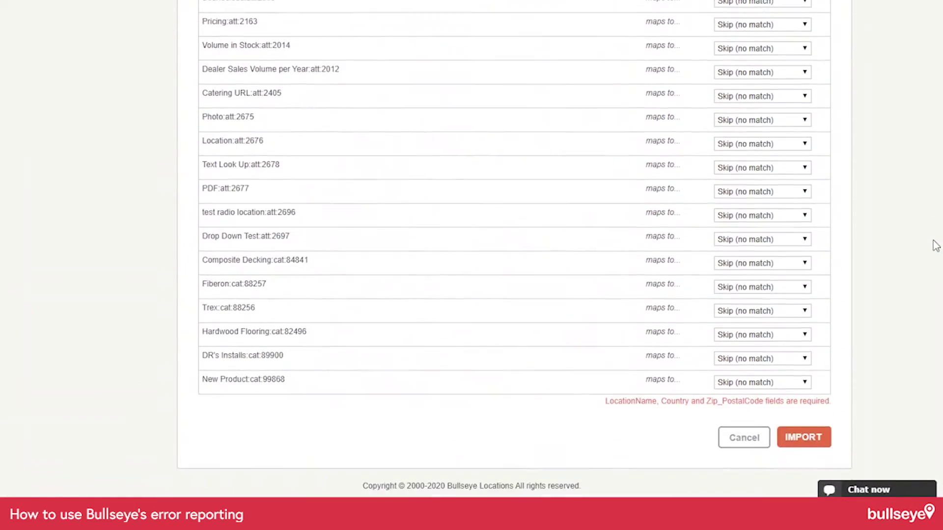
{"action": "left_click", "coordinate": [801, 448]}
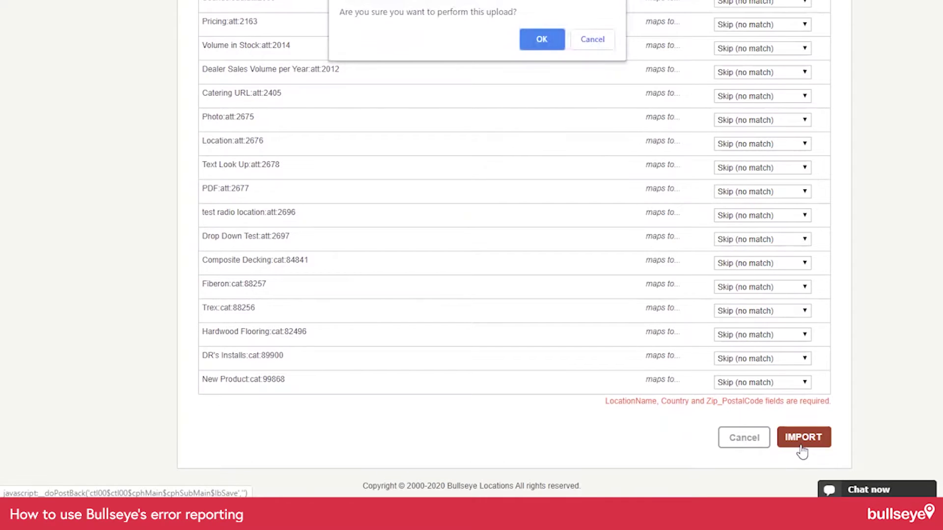
{"action": "left_click", "coordinate": [528, 45]}
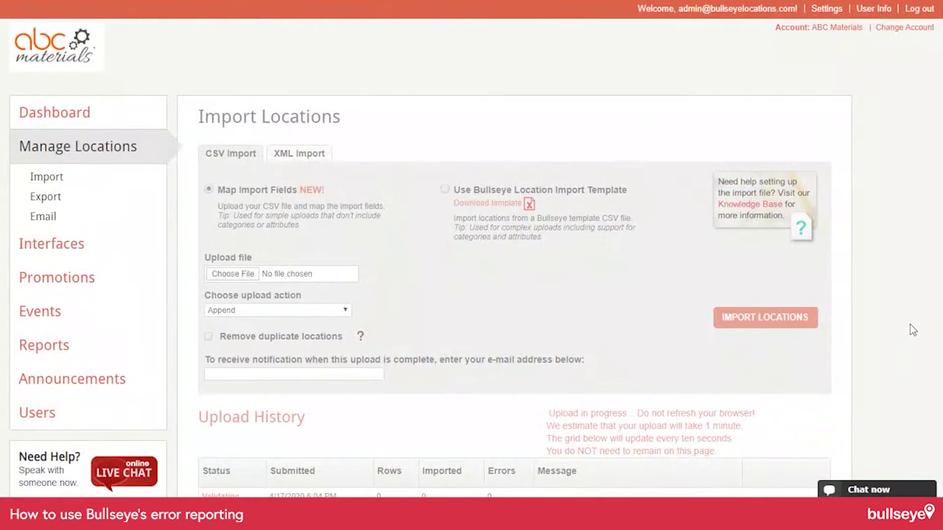
Open the errors of the latest upload, which now fails with just 1 error.
{"action": "scroll", "coordinate": [909, 325], "scroll_direction": "down", "scroll_amount": 3}
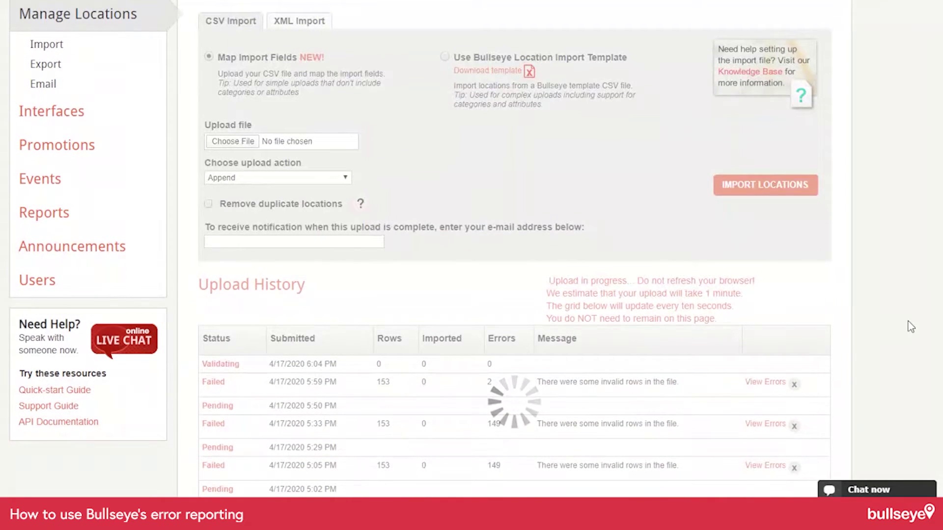
{"action": "scroll", "coordinate": [909, 326], "scroll_direction": "down", "scroll_amount": 2}
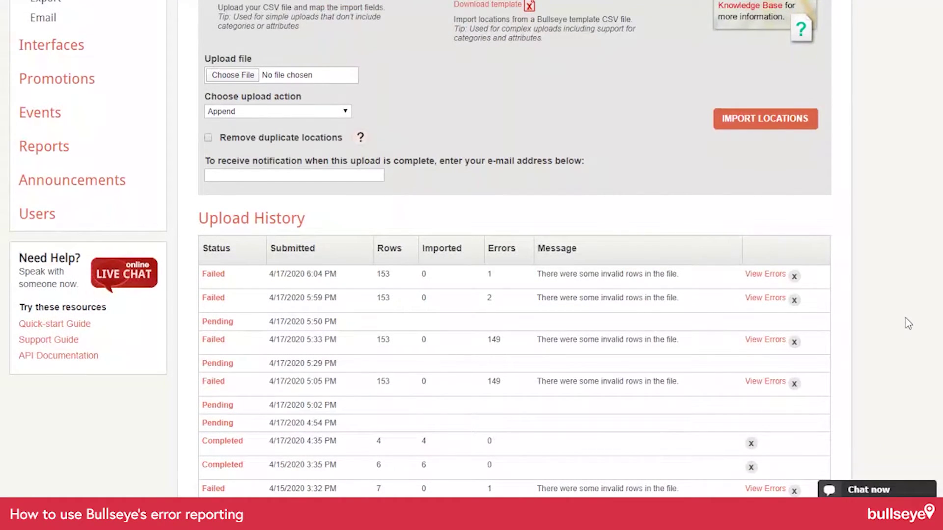
{"action": "left_click", "coordinate": [760, 278]}
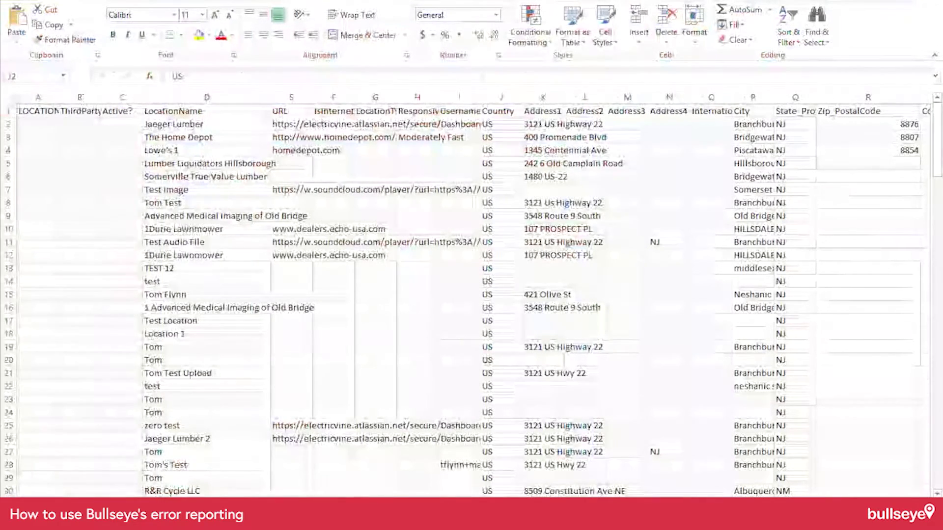
Widen column I so the username e-mail in row 28 shows in full.
{"action": "scroll", "coordinate": [137, 379], "scroll_direction": "down", "scroll_amount": 5}
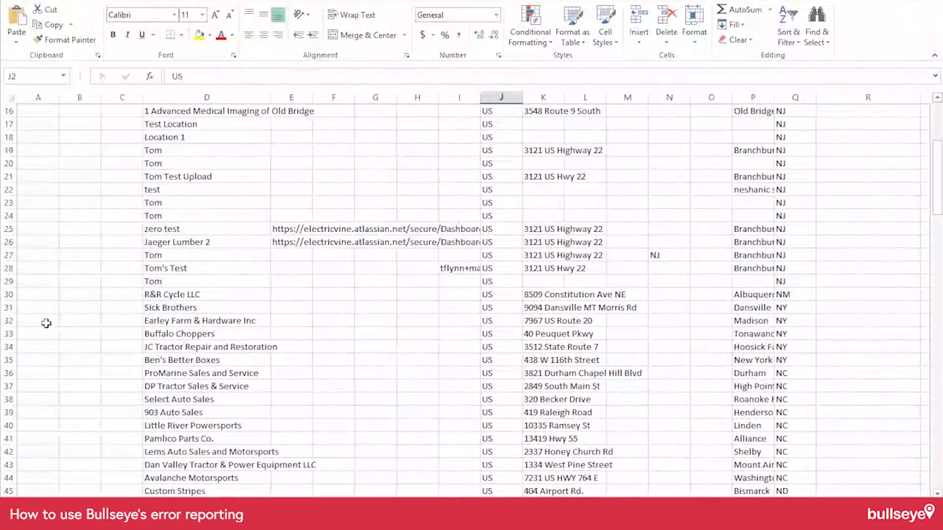
{"action": "left_click", "coordinate": [32, 268]}
{"action": "left_click", "coordinate": [475, 265]}
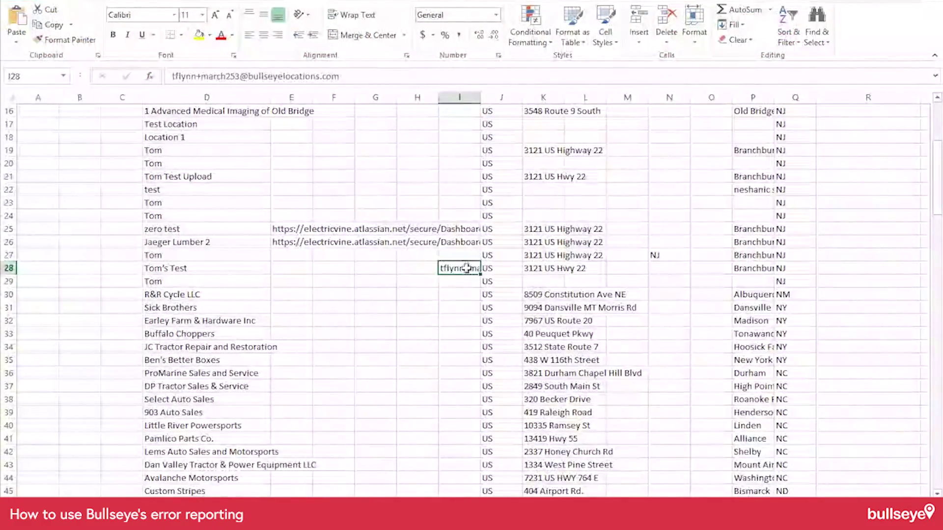
{"action": "left_click_drag", "start_coordinate": [480, 97], "coordinate": [619, 97]}
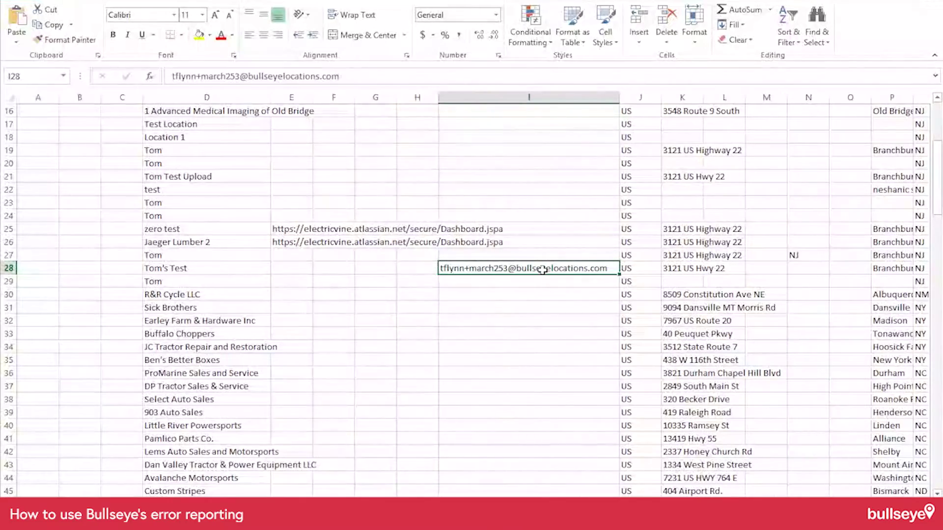
Delete row 28, the Tom's Test location with the duplicate e-mail.
{"action": "left_click", "coordinate": [7, 268]}
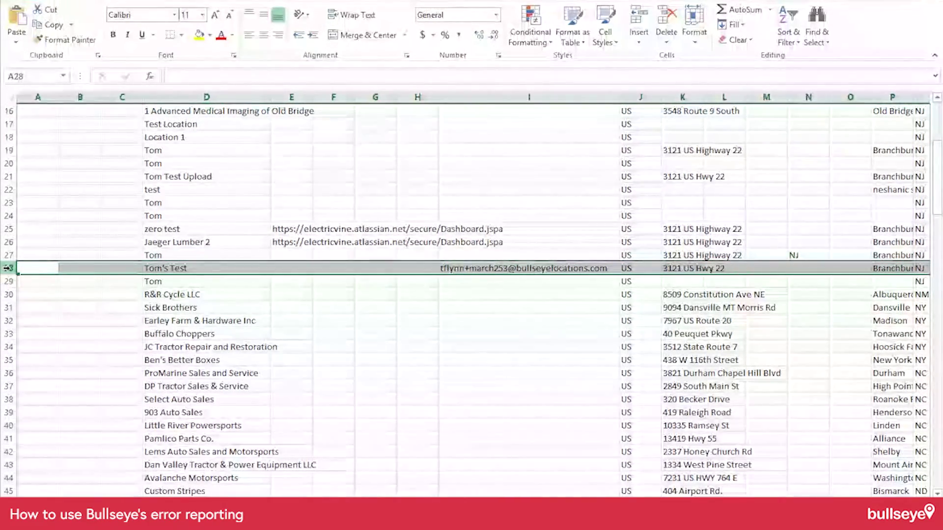
{"action": "right_click", "coordinate": [8, 268]}
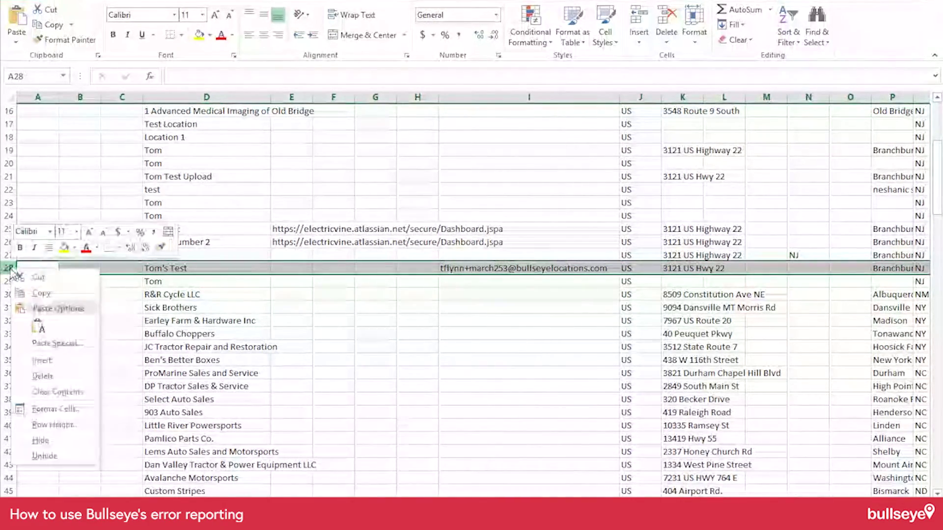
{"action": "left_click", "coordinate": [49, 377]}
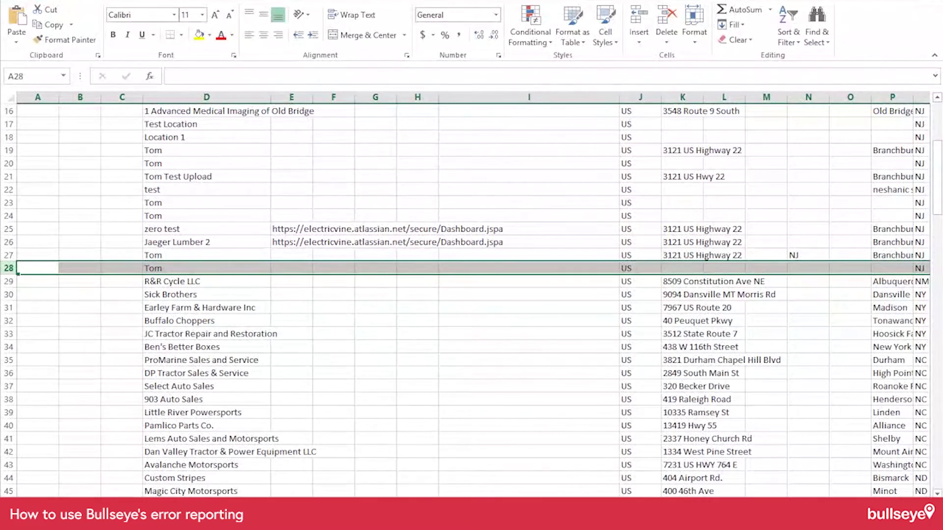
Close the sheet, saving it over Desktop videoupload.csv as CSV (Comma delimited).
{"action": "key", "text": "ctrl+w"}
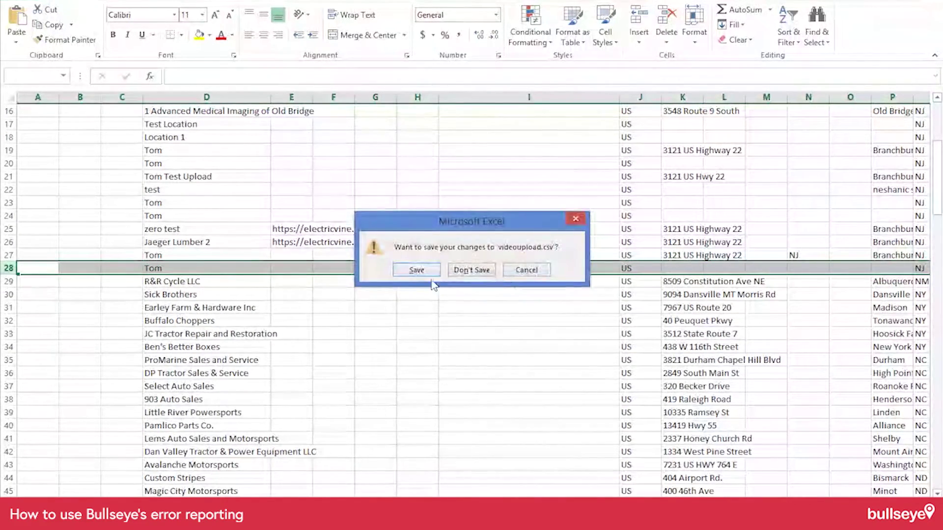
{"action": "left_click", "coordinate": [415, 269]}
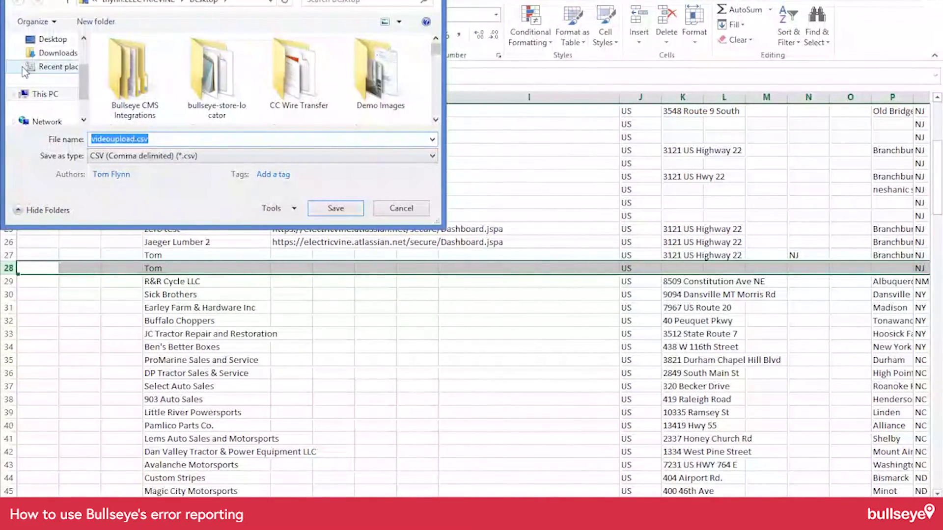
{"action": "scroll", "coordinate": [25, 71], "scroll_direction": "up", "scroll_amount": 1}
{"action": "left_click", "coordinate": [49, 86]}
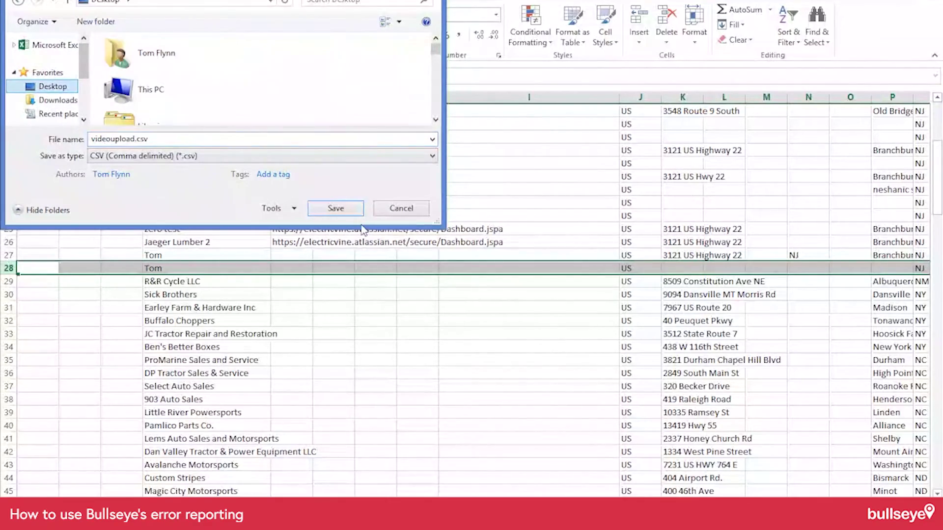
{"action": "left_click", "coordinate": [339, 210]}
{"action": "left_click", "coordinate": [511, 260]}
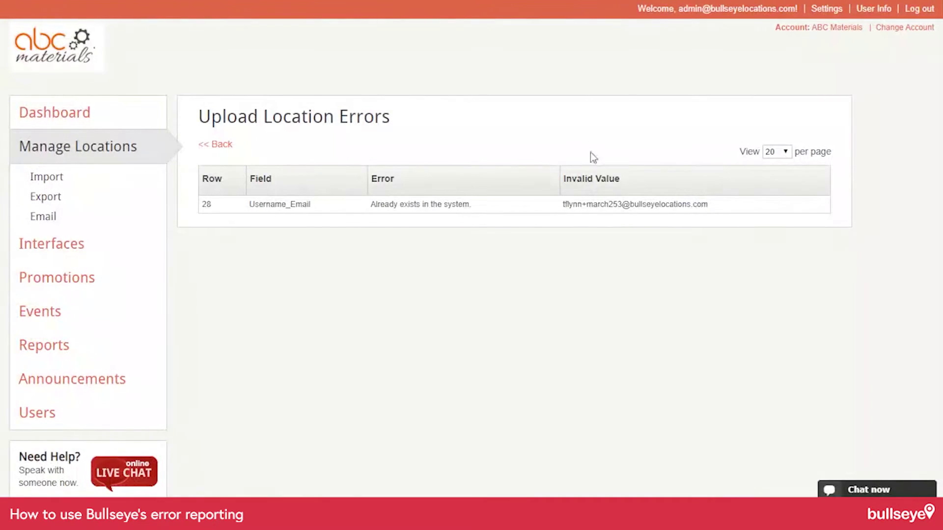
Open the Manage Locations CSV import form and attach the corrected videoupload.csv.
{"action": "left_click", "coordinate": [40, 156]}
{"action": "left_click", "coordinate": [42, 178]}
{"action": "left_click", "coordinate": [778, 191]}
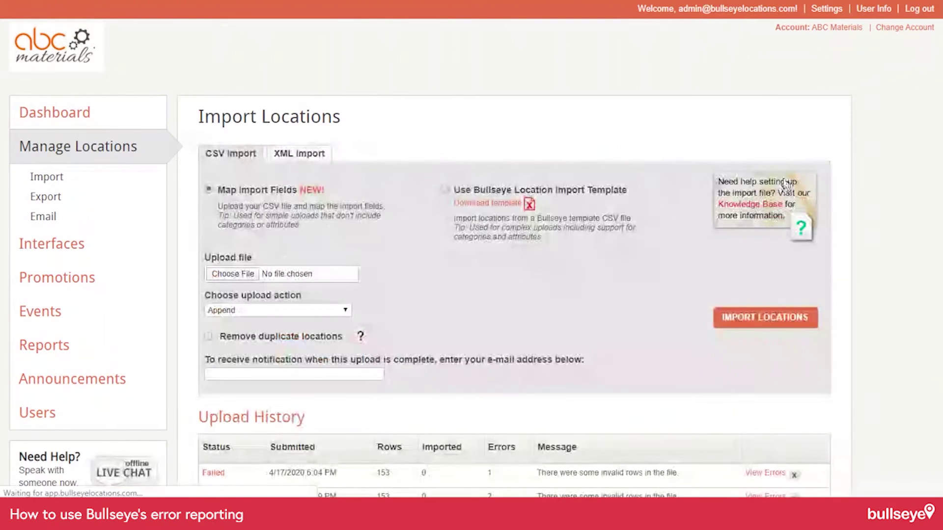
{"action": "left_click", "coordinate": [238, 273]}
{"action": "left_click", "coordinate": [220, 170]}
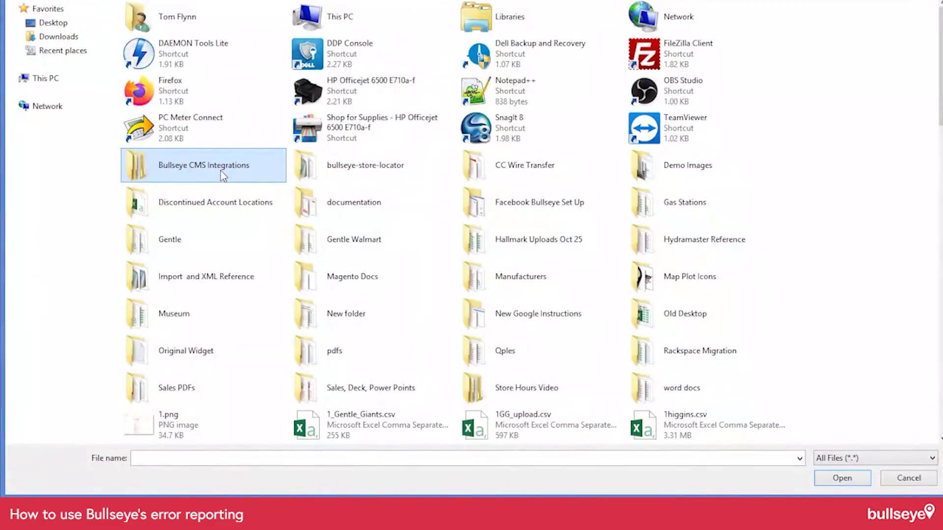
{"action": "scroll", "coordinate": [220, 170], "scroll_direction": "down", "scroll_amount": 15}
{"action": "left_click", "coordinate": [680, 398]}
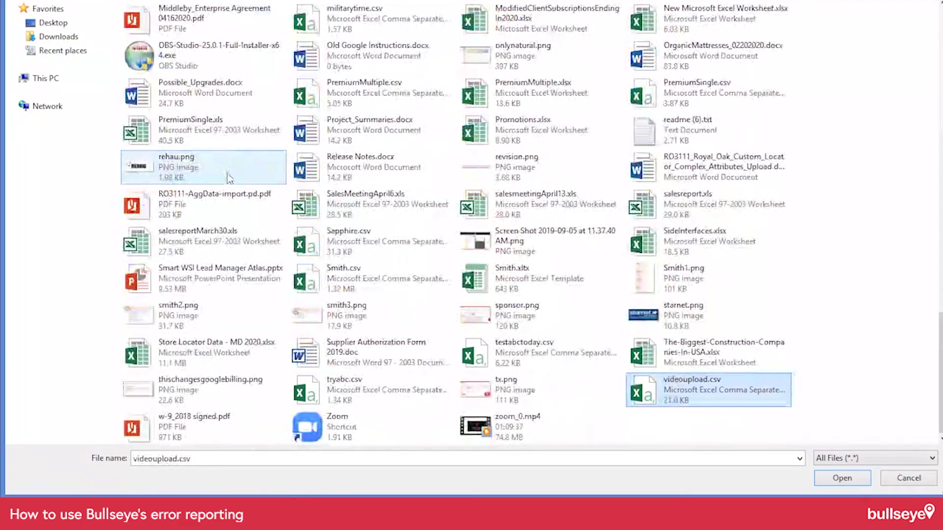
{"action": "double_click", "coordinate": [680, 398]}
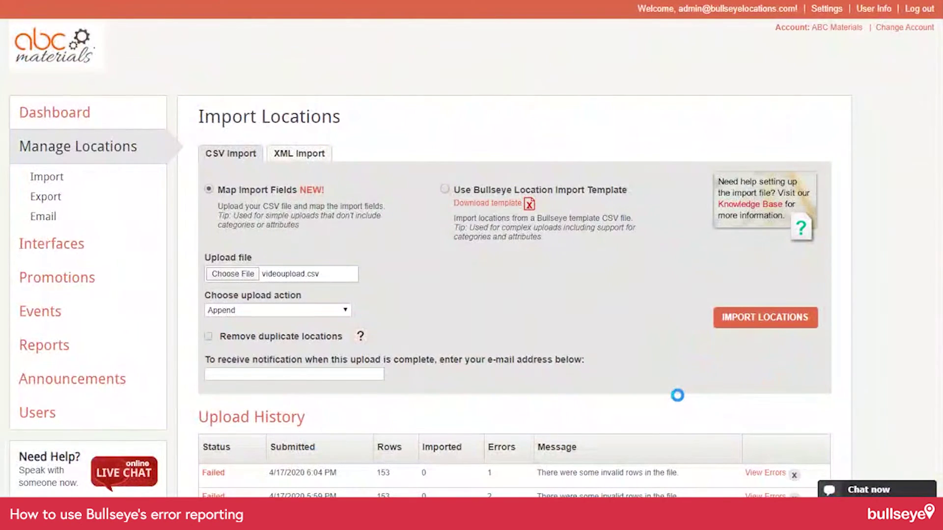
Submit the file, run IMPORT from Confirm Field Mapping, and confirm the upload.
{"action": "left_click", "coordinate": [740, 325]}
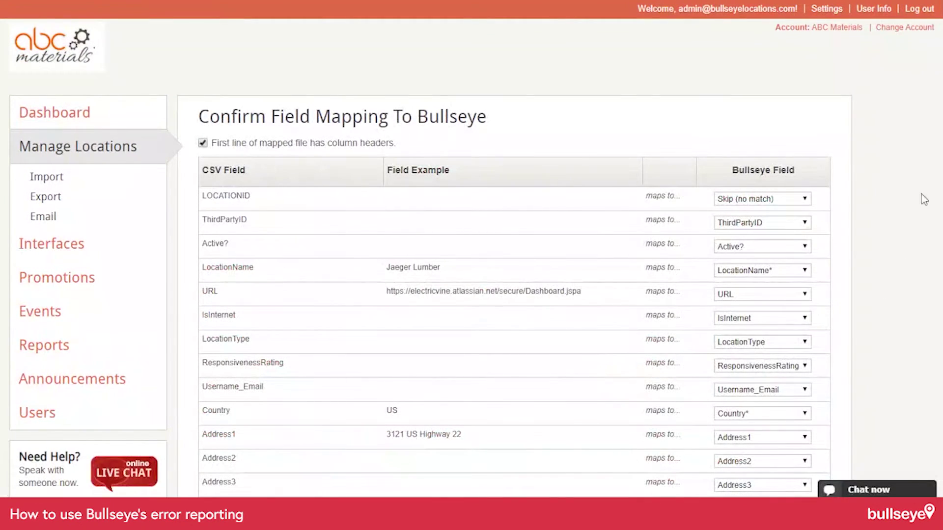
{"action": "scroll", "coordinate": [925, 476], "scroll_direction": "down", "scroll_amount": 20}
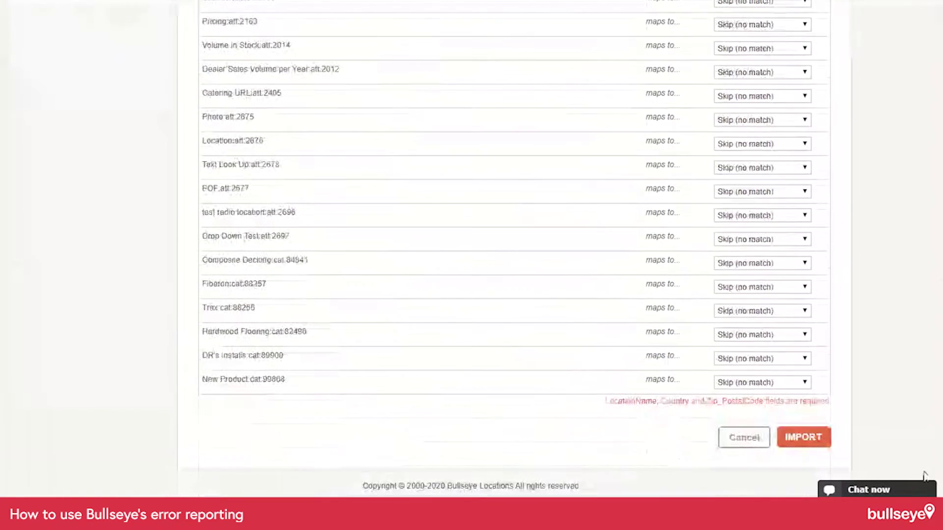
{"action": "left_click", "coordinate": [804, 439]}
{"action": "left_click", "coordinate": [540, 40]}
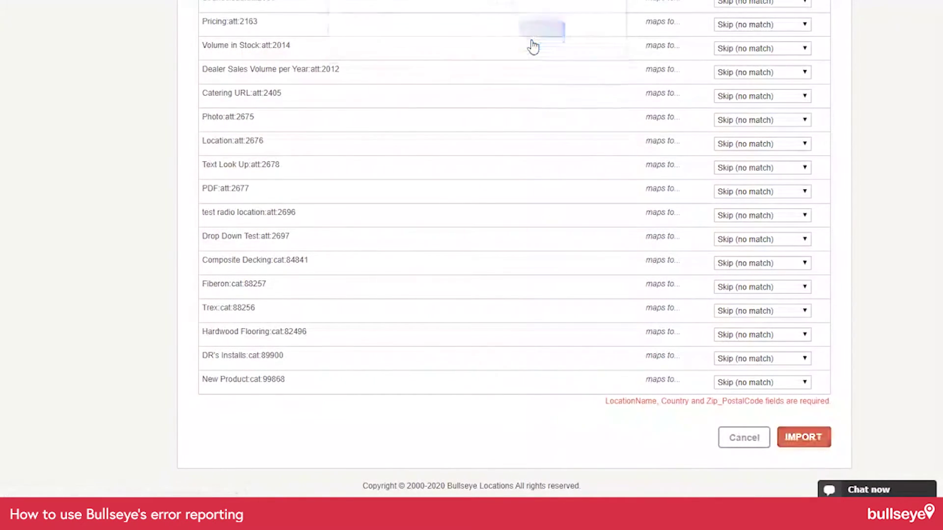
{"action": "scroll", "coordinate": [924, 380], "scroll_direction": "down", "scroll_amount": 4}
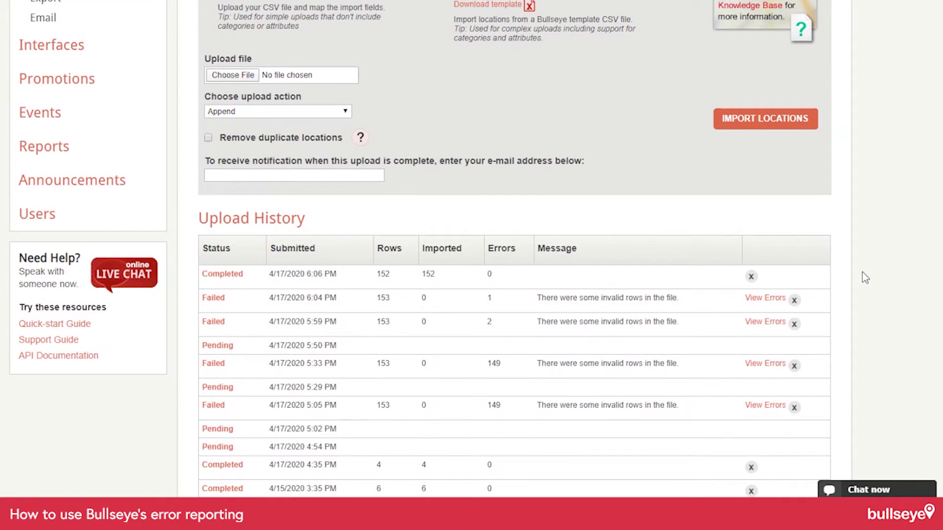
Verify the 6:06 PM upload completed with 152 rows imported and 0 errors.
{"action": "scroll", "coordinate": [865, 277], "scroll_direction": "up", "scroll_amount": 1}
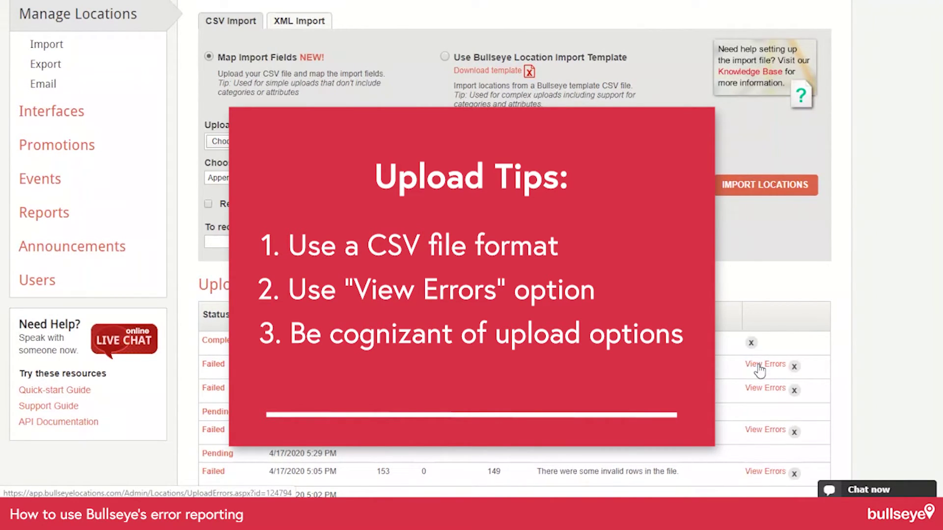
{"action": "left_click", "coordinate": [218, 178]}
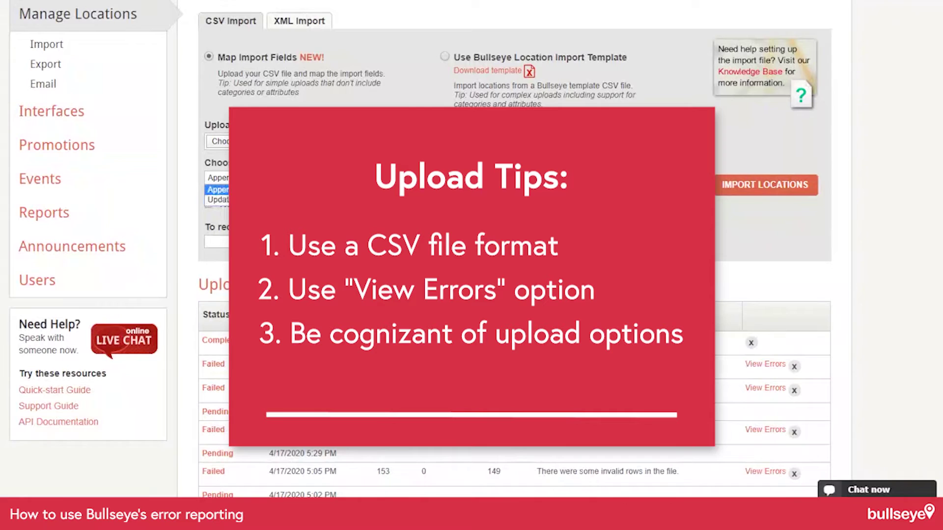
{"action": "left_click", "coordinate": [217, 189]}
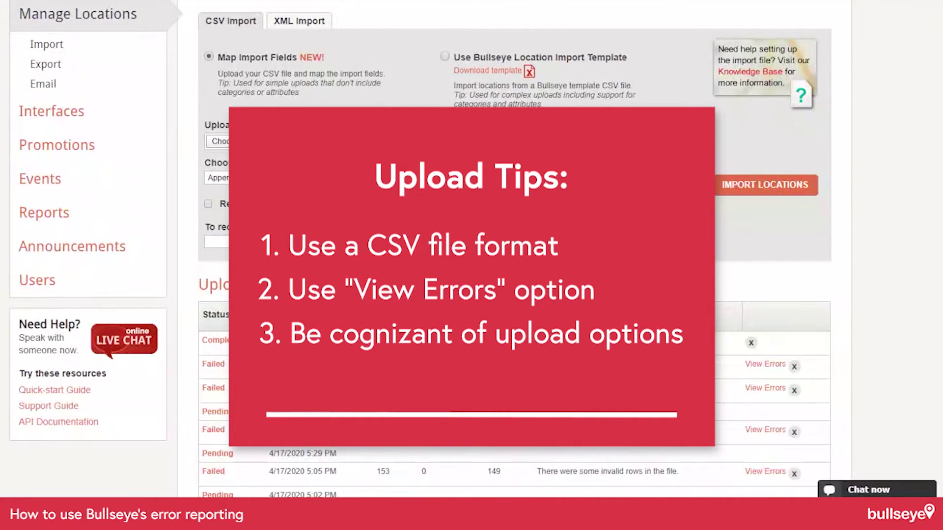
Switch to Use Bullseye Location Import Template, attach videoupload.csv, and leave Append selected.
{"action": "left_click", "coordinate": [445, 58]}
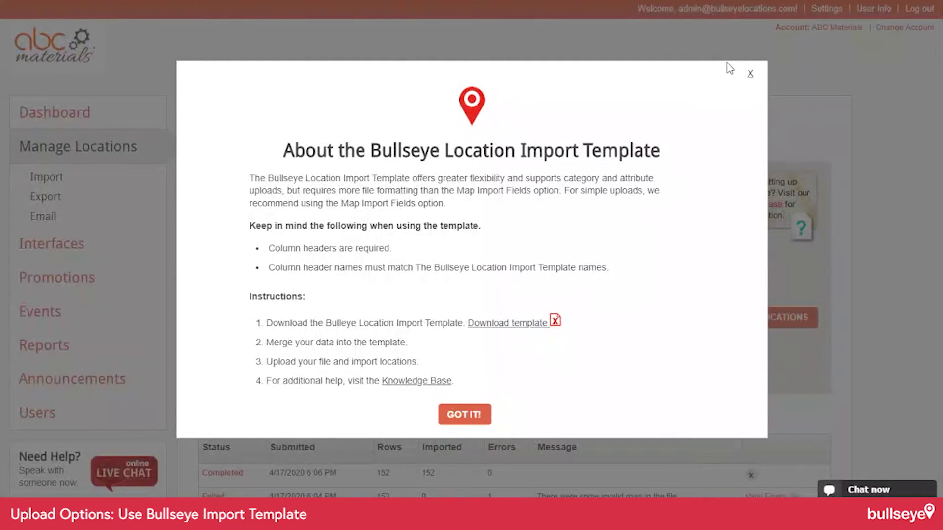
{"action": "left_click", "coordinate": [750, 74]}
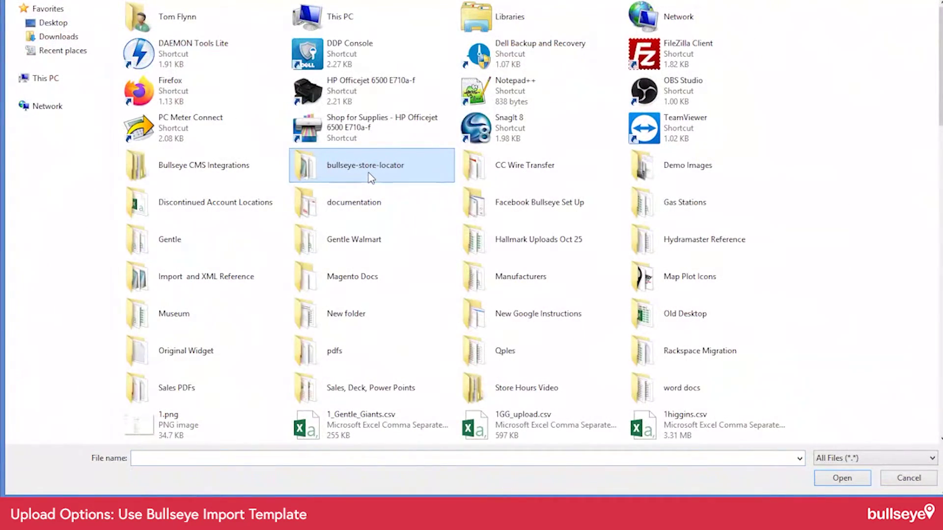
{"action": "double_click", "coordinate": [717, 396]}
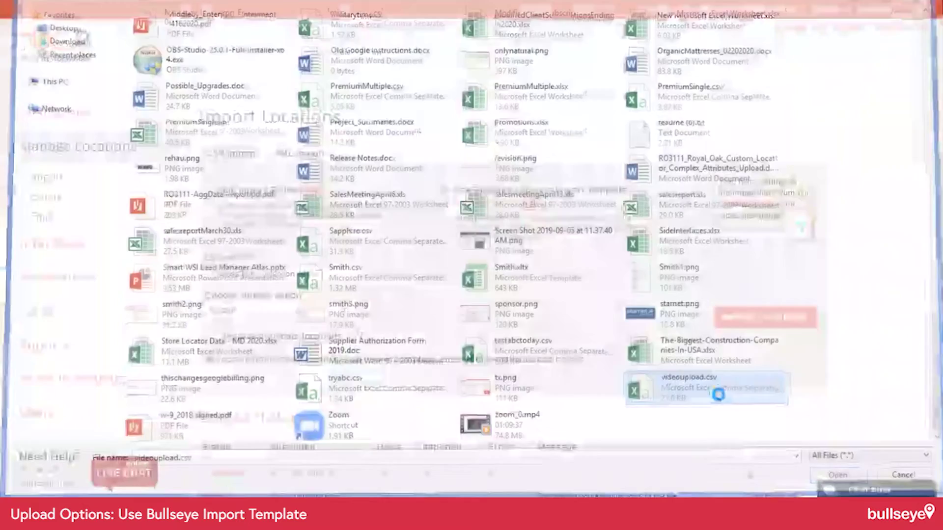
{"action": "left_click", "coordinate": [347, 309]}
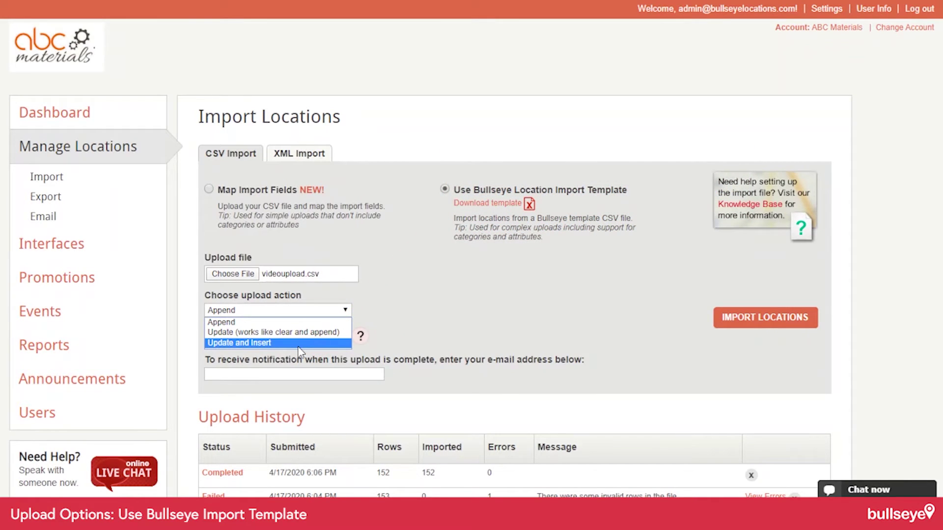
{"action": "left_click", "coordinate": [444, 303]}
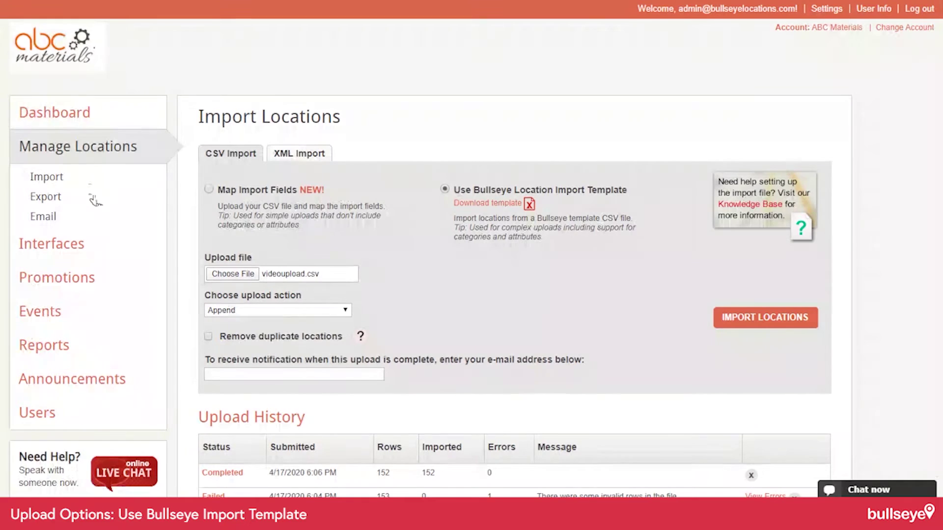
Export all locations via Manage Locations > Export as CSV and open the downloaded file.
{"action": "left_click", "coordinate": [92, 158]}
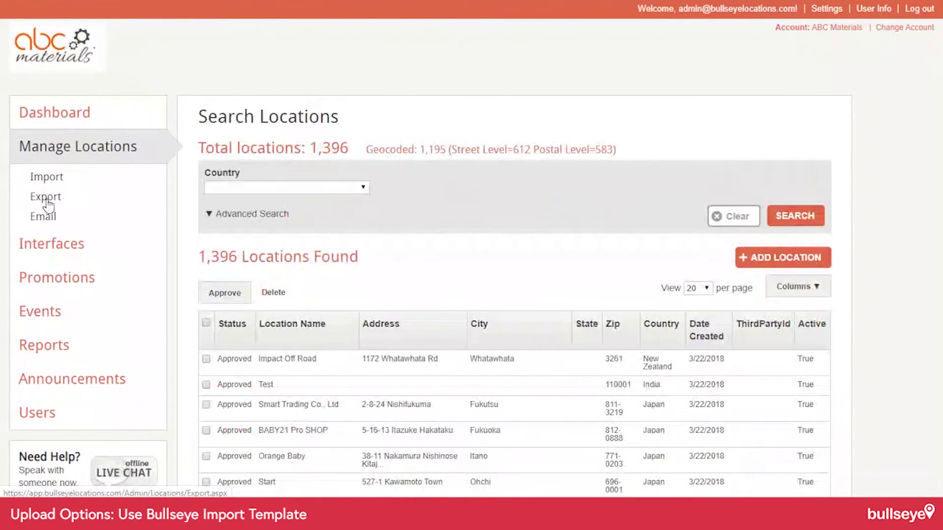
{"action": "left_click", "coordinate": [46, 198]}
{"action": "left_click", "coordinate": [800, 182]}
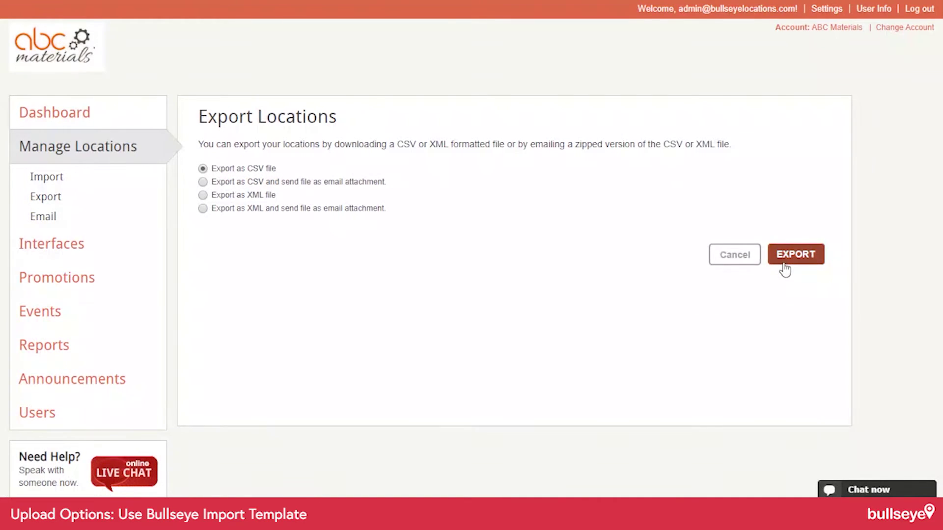
{"action": "left_click", "coordinate": [785, 263]}
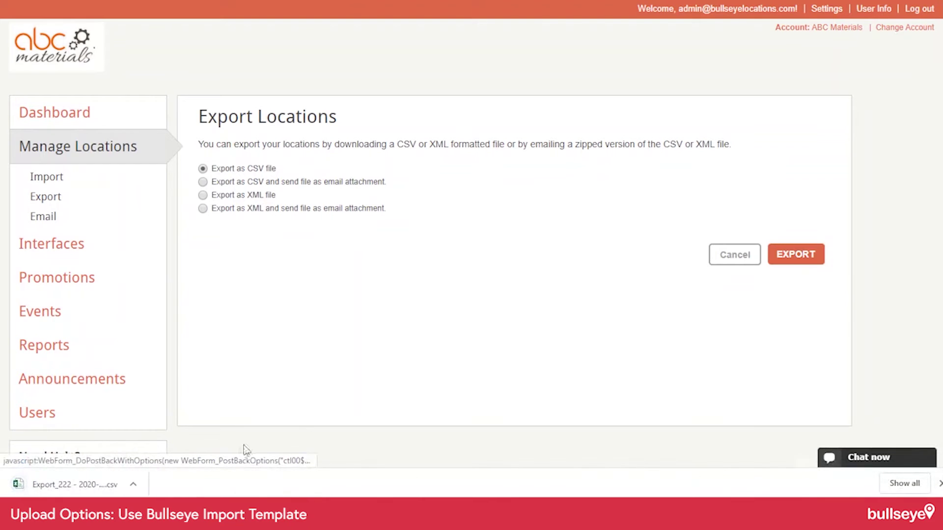
{"action": "left_click", "coordinate": [60, 485]}
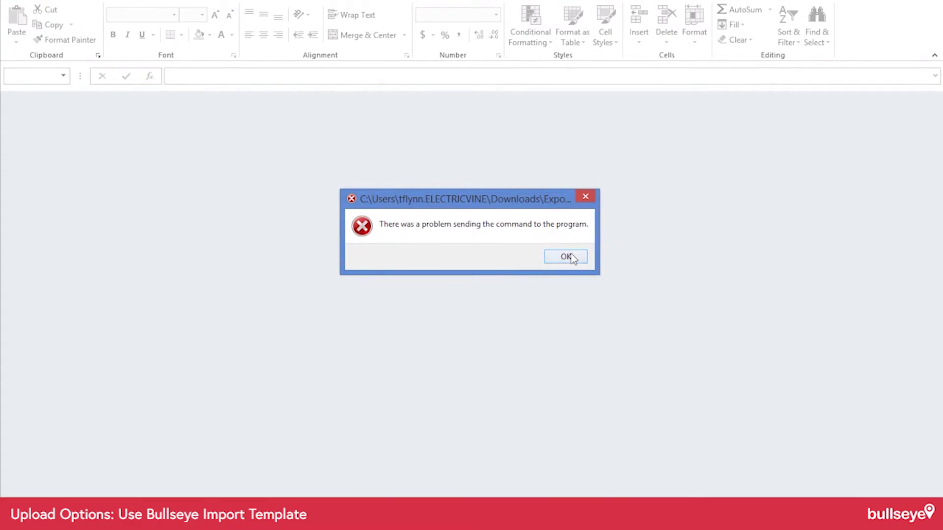
Dismiss Excel's error and widen column A so LOCATIONID values like 18842665 show fully.
{"action": "left_click", "coordinate": [571, 258]}
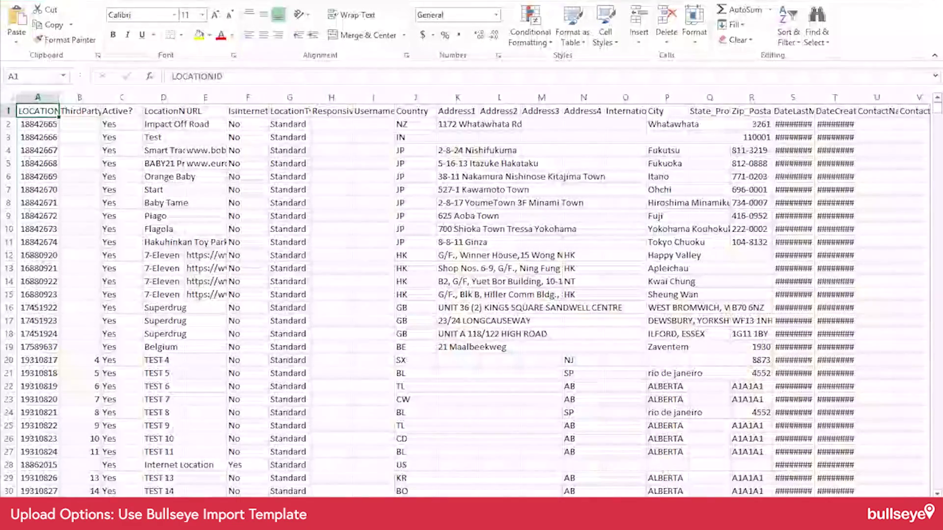
{"action": "left_click", "coordinate": [44, 123]}
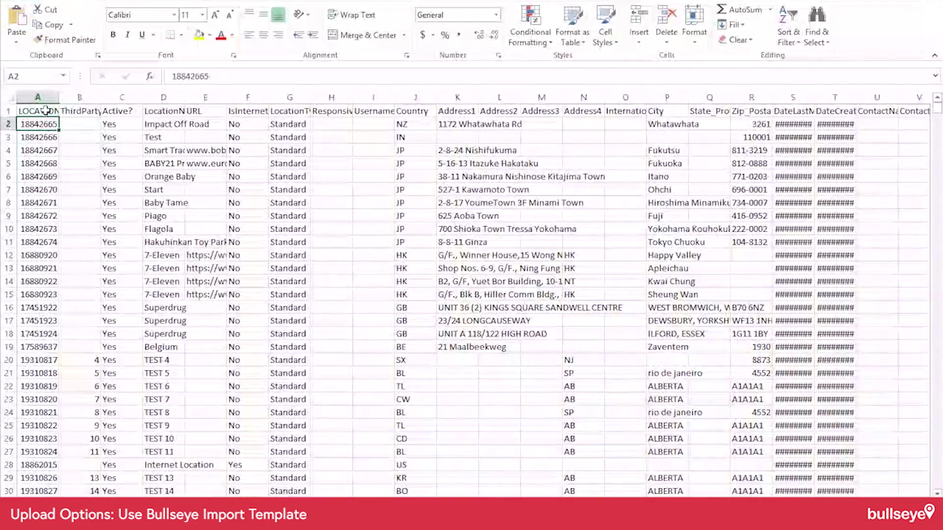
{"action": "left_click_drag", "start_coordinate": [59, 97], "coordinate": [245, 97]}
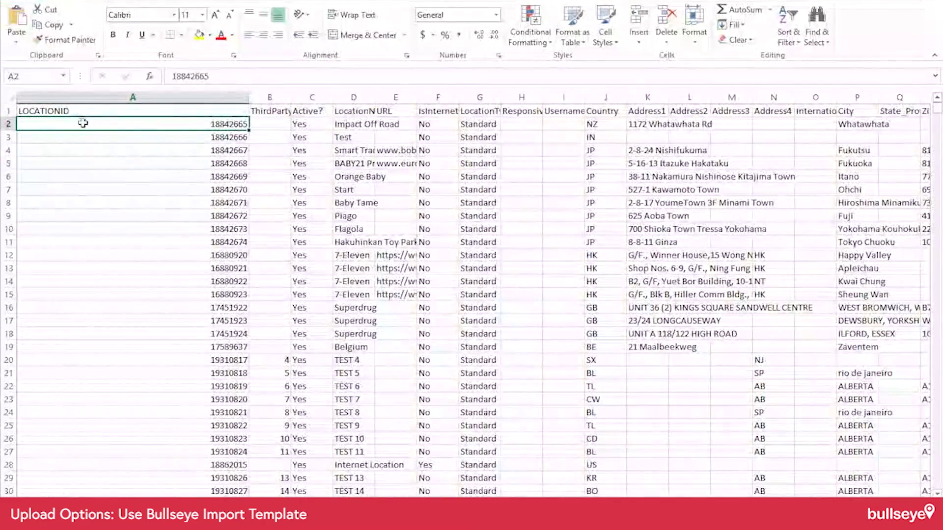
{"action": "left_click", "coordinate": [90, 141]}
{"action": "left_click", "coordinate": [182, 127]}
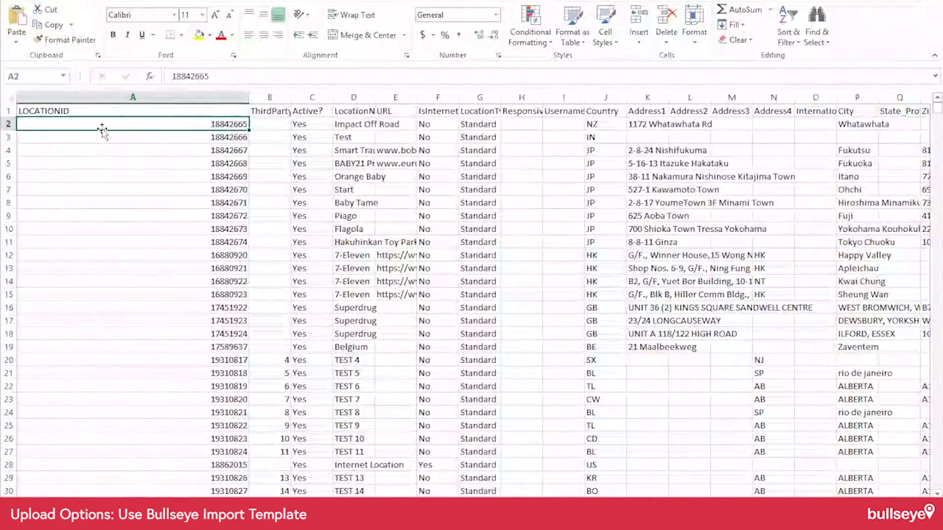
{"action": "left_click", "coordinate": [87, 112]}
{"action": "left_click", "coordinate": [90, 124]}
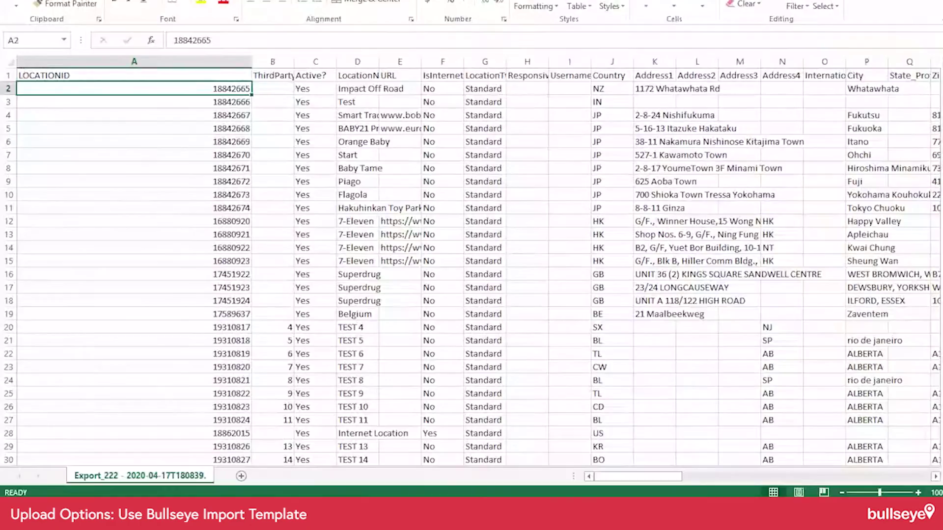
{"action": "double_click", "coordinate": [418, 28]}
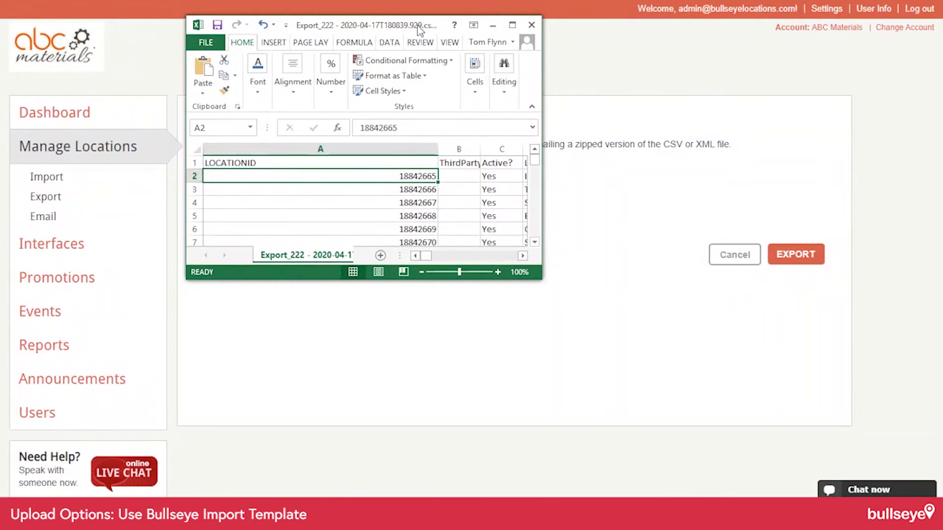
Minimize Excel and open the CSV import form in Bullseye Locations.
{"action": "left_click_drag", "start_coordinate": [418, 27], "coordinate": [360, 23]}
{"action": "left_click", "coordinate": [436, 21]}
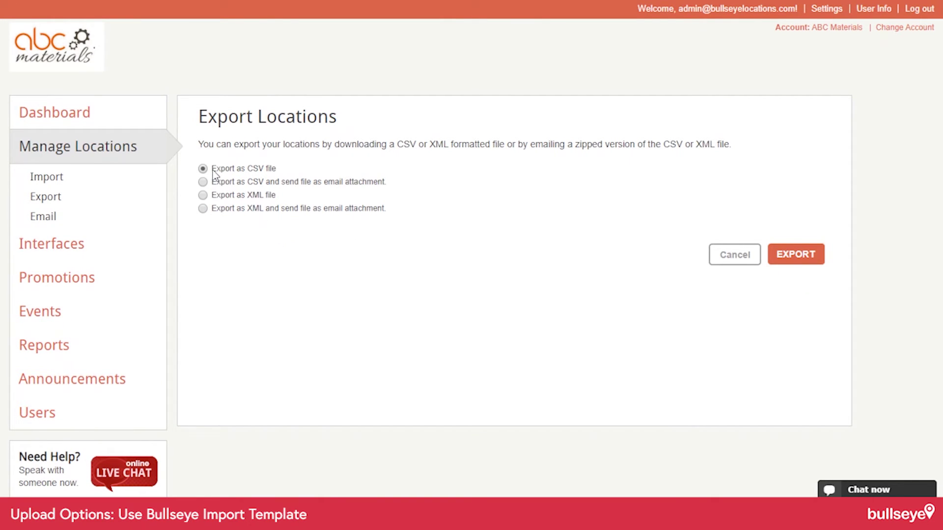
{"action": "left_click", "coordinate": [53, 180]}
{"action": "left_click", "coordinate": [787, 181]}
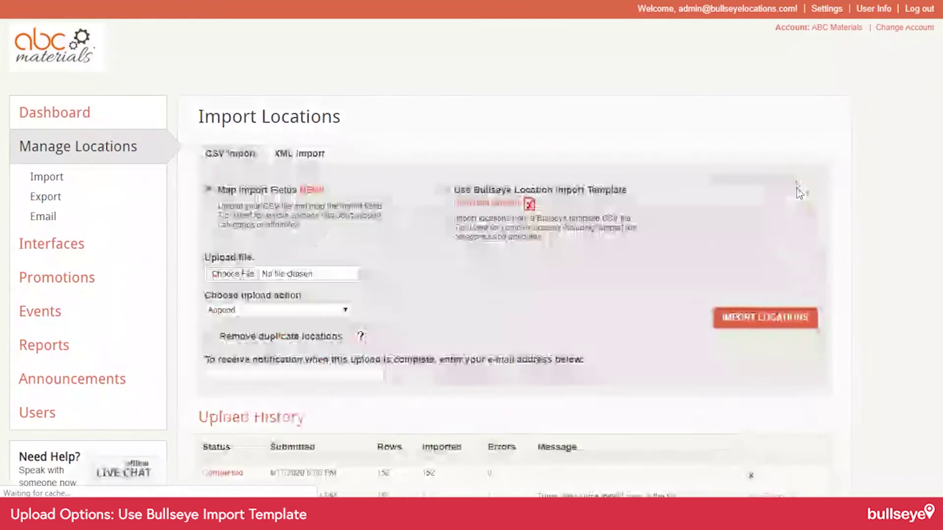
Use the Bullseye template with documentation\videoupload.csv attached and Append as the upload action.
{"action": "left_click", "coordinate": [444, 190]}
{"action": "left_click", "coordinate": [468, 414]}
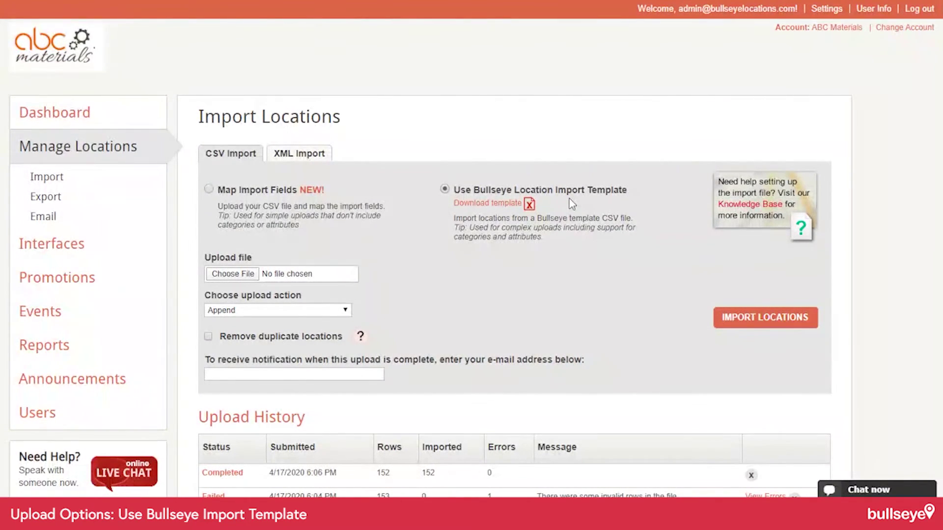
{"action": "left_click", "coordinate": [231, 275]}
{"action": "left_click", "coordinate": [393, 205]}
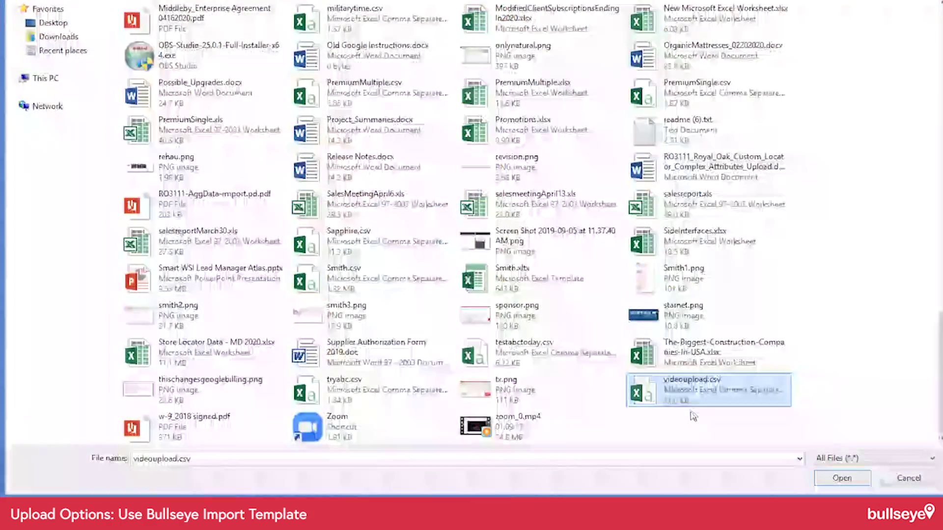
{"action": "double_click", "coordinate": [668, 400]}
{"action": "left_click", "coordinate": [346, 310]}
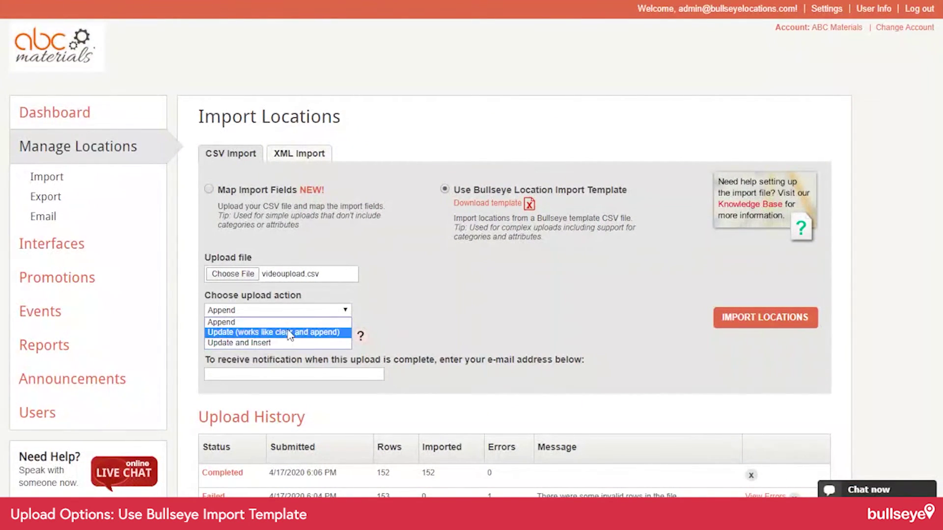
{"action": "left_click", "coordinate": [395, 293]}
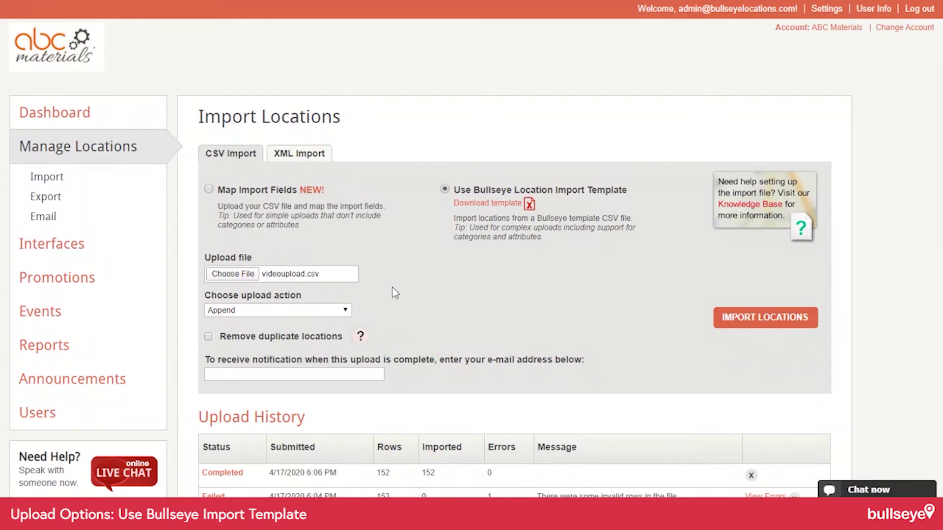
{"action": "scroll", "coordinate": [393, 388], "scroll_direction": "down", "scroll_amount": 4}
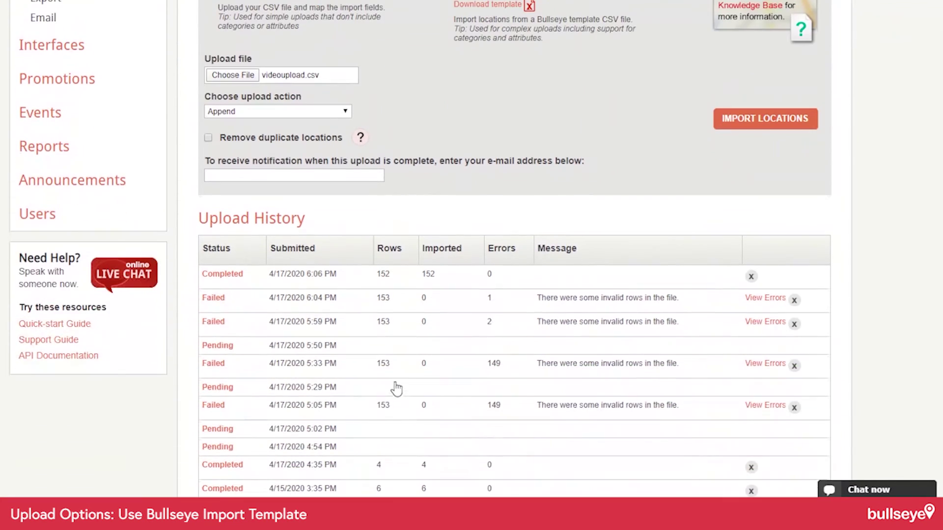